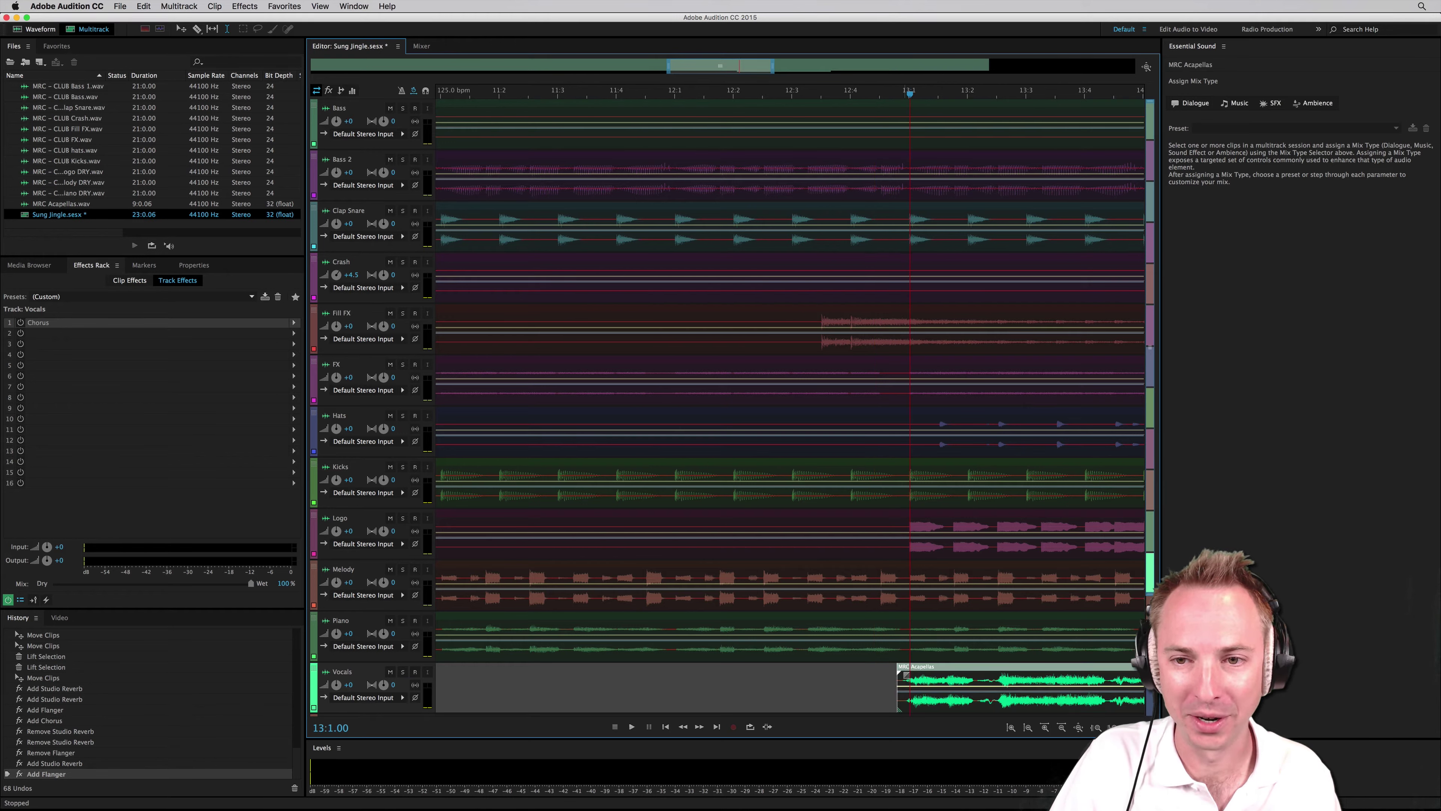
Play the opening of the vocal at 13:1 and mark out its first beat on the Vocals track.
key(space)
key(space)
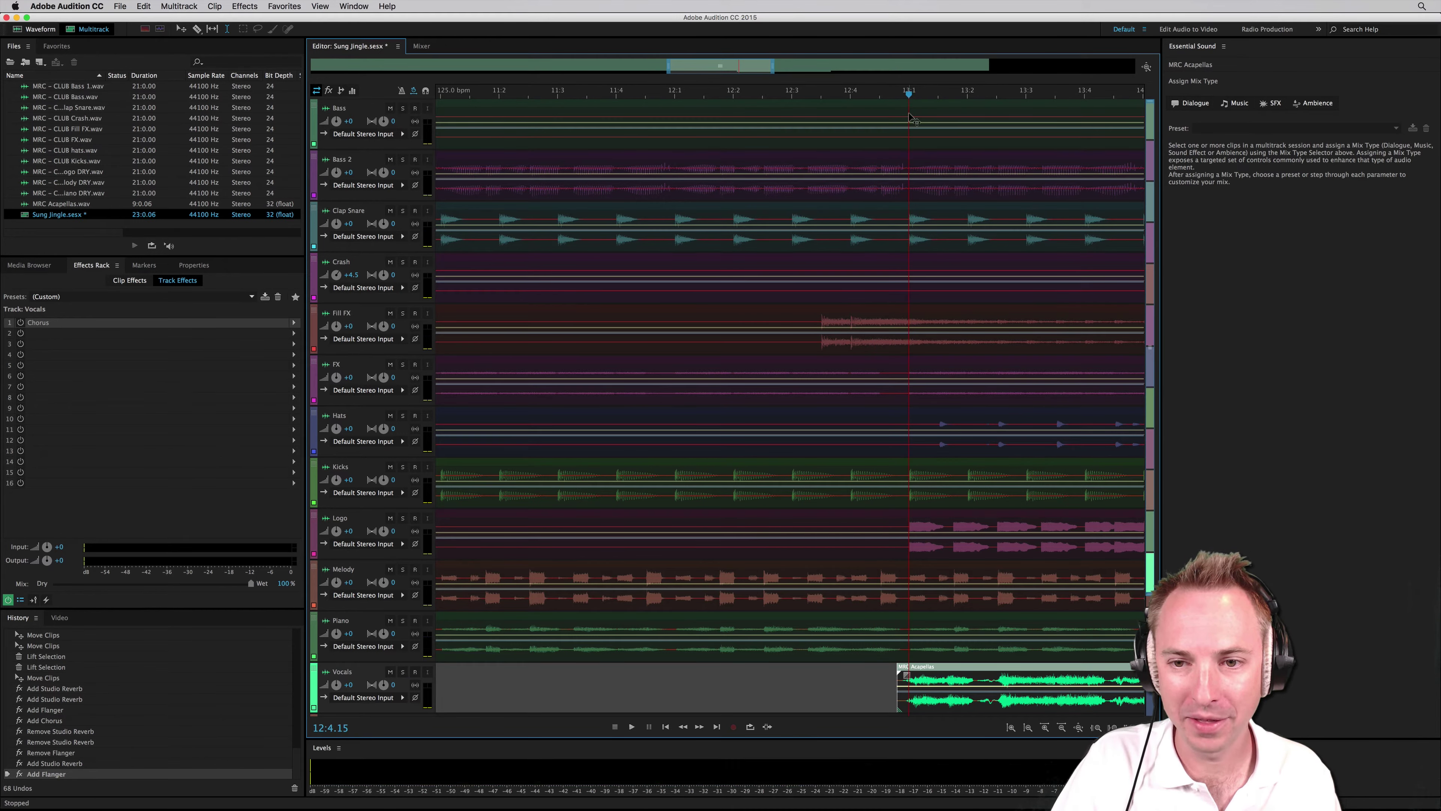
drag(939, 675, 968, 675)
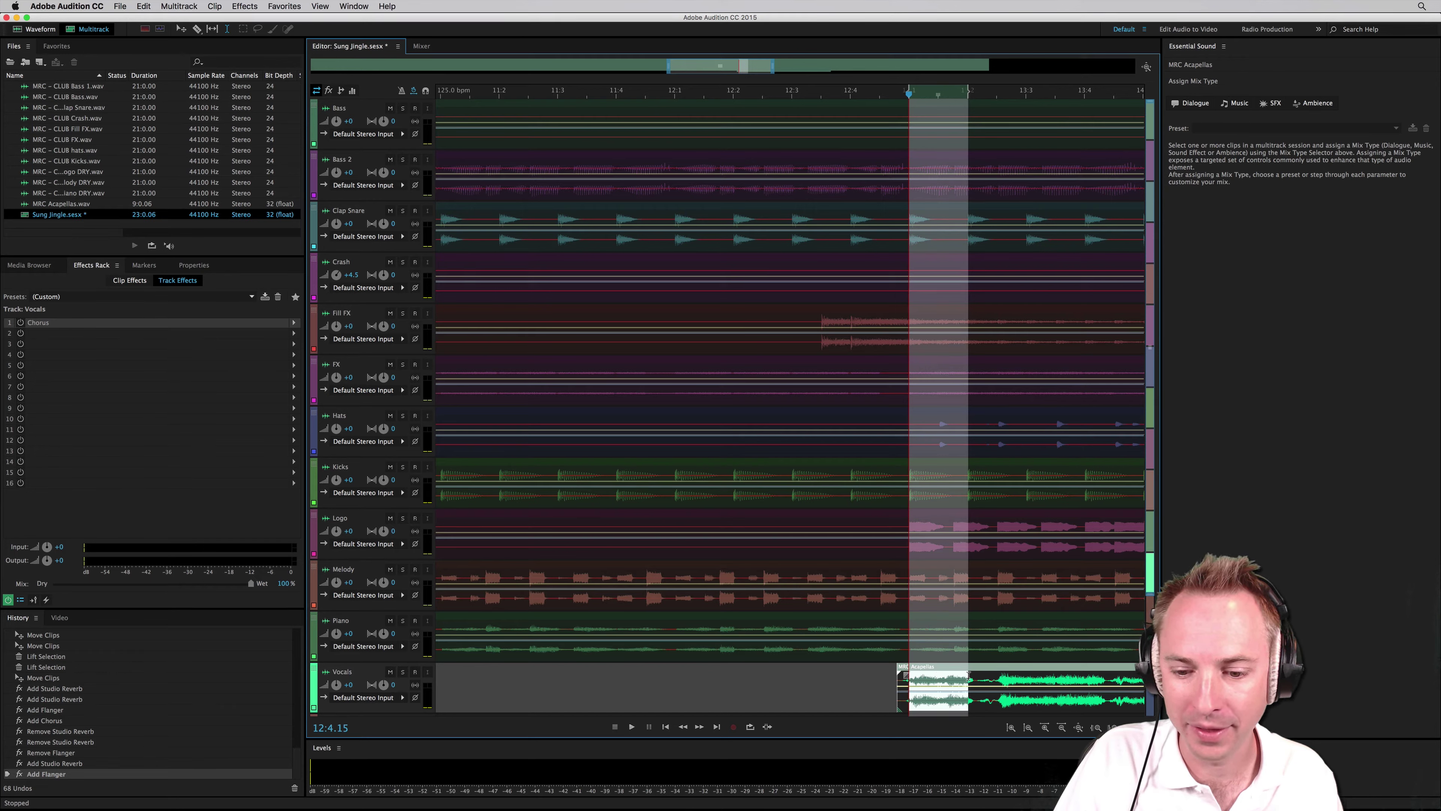
click(851, 677)
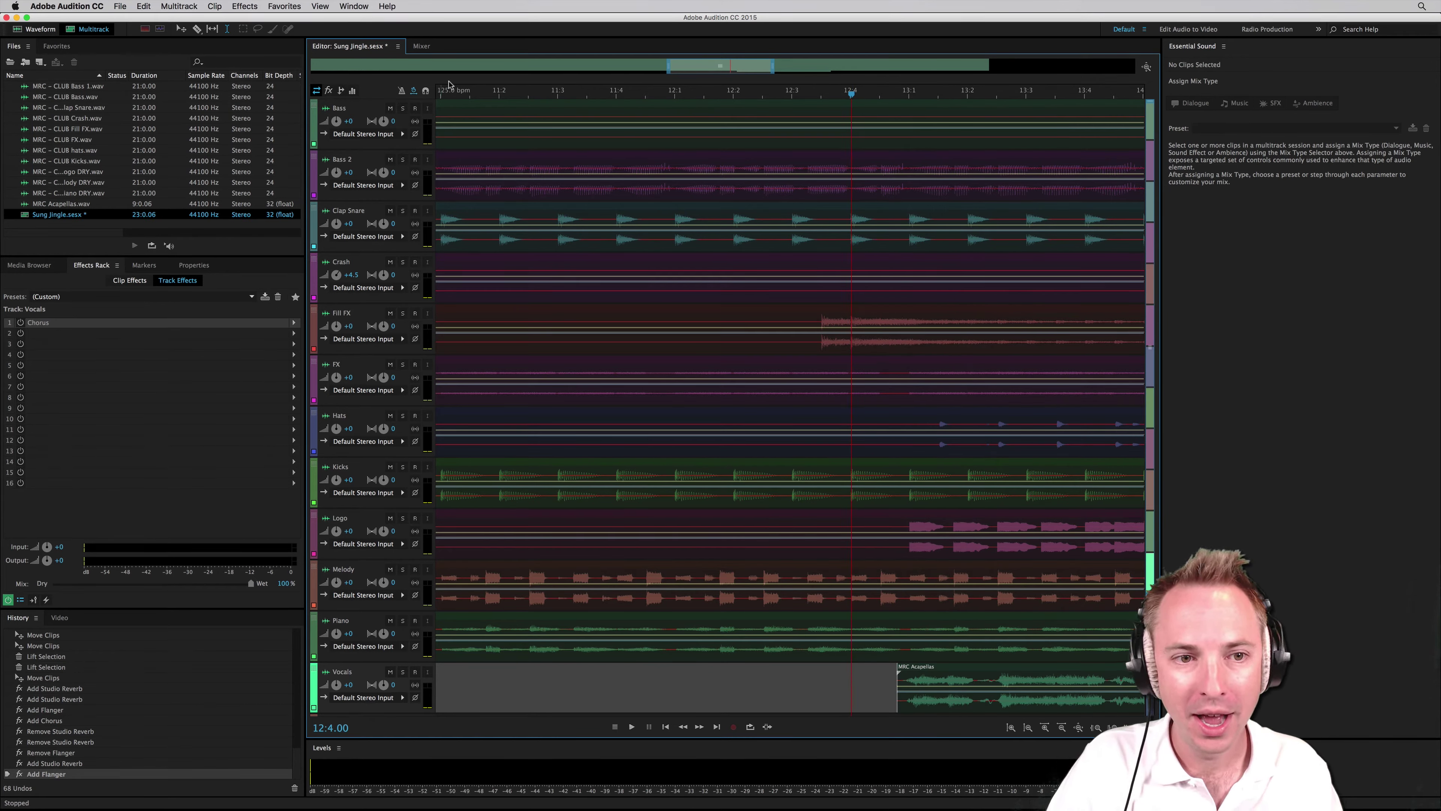
Check which time display format the timeline ruler uses, leaving it on Bars and Beats.
right_click(783, 95)
mouse_move(840, 104)
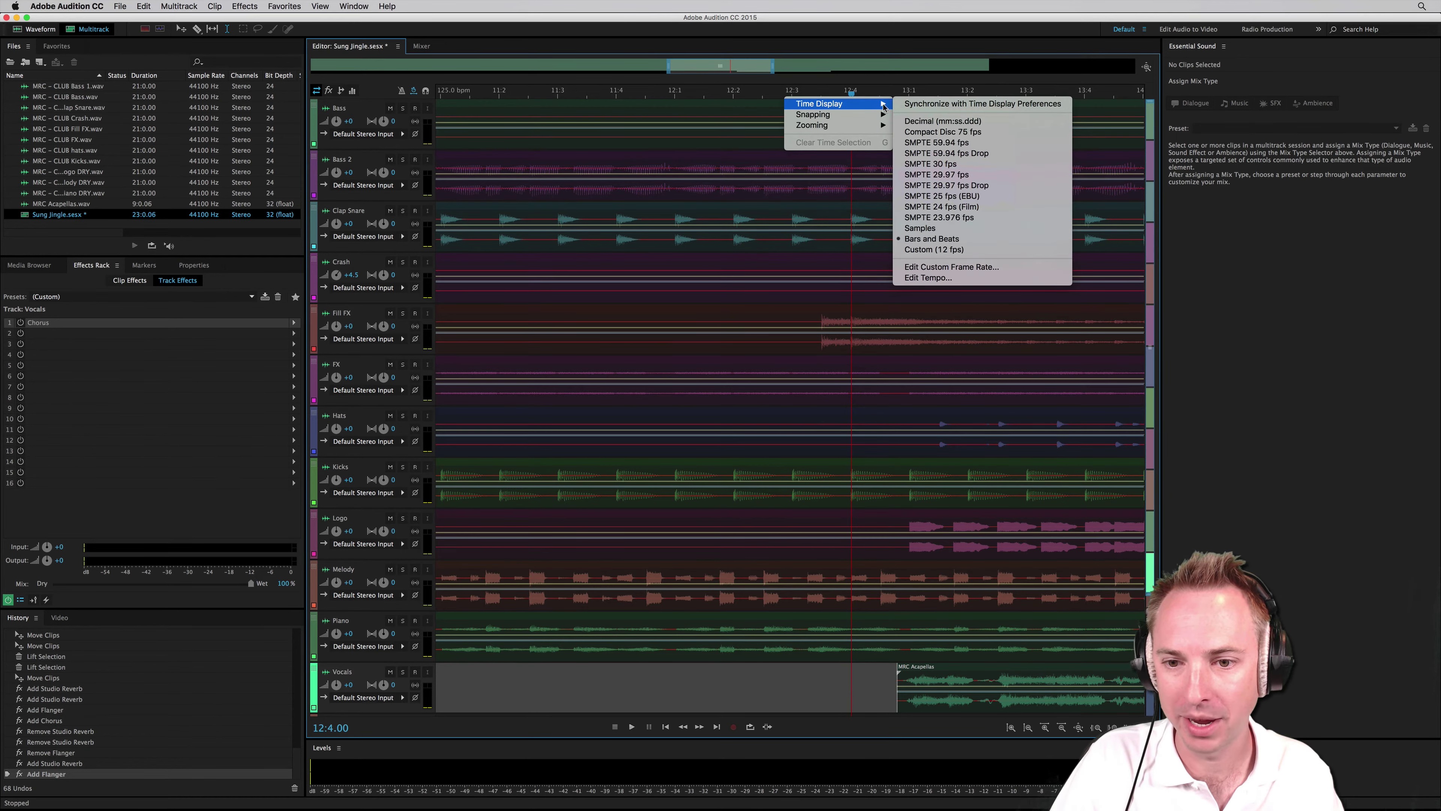
click(844, 89)
click(851, 97)
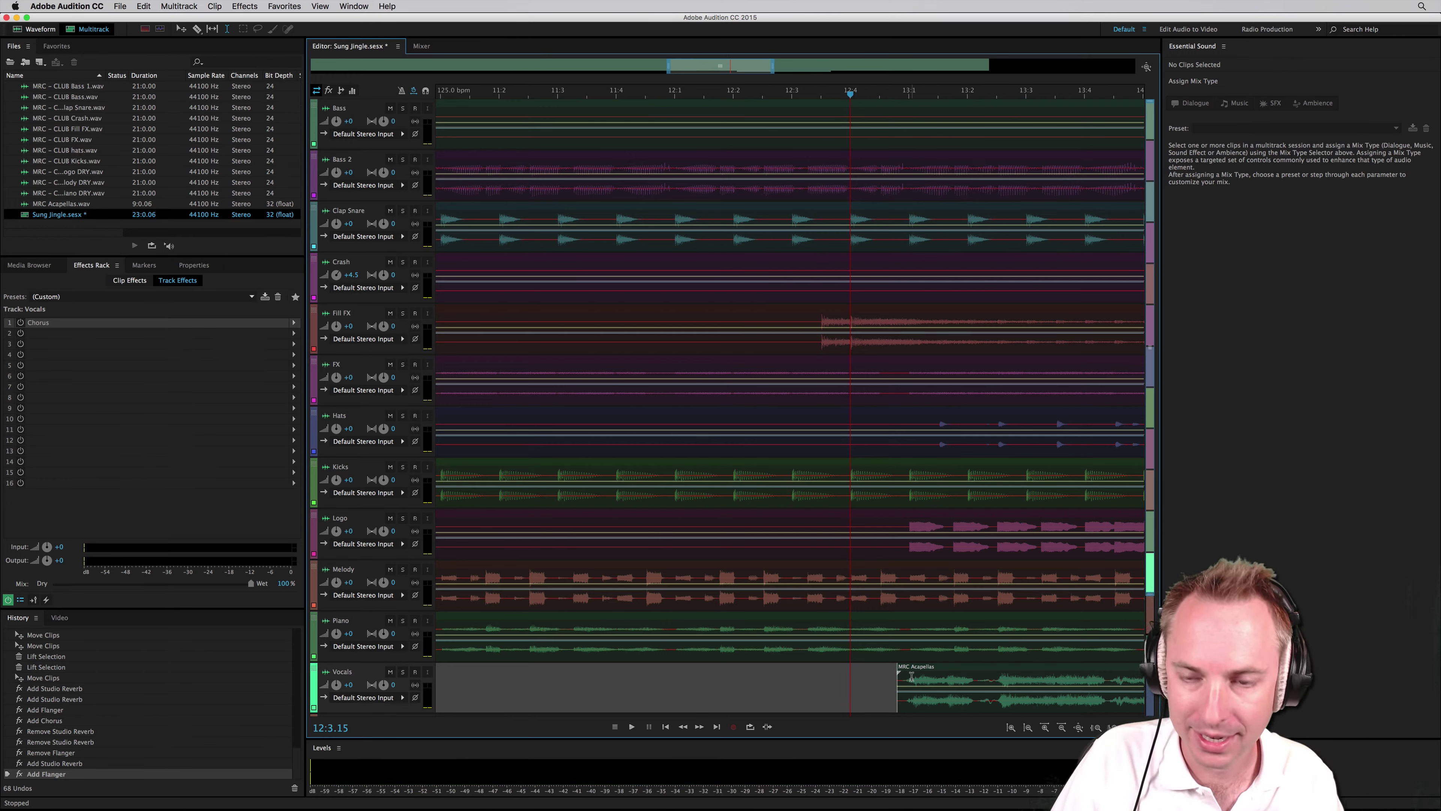
Copy the first beat of the MRC Acapellas vocal at 13:1 and paste it at beats 12:4, 12:3, 12:2 and 12:1.
drag(911, 677, 967, 677)
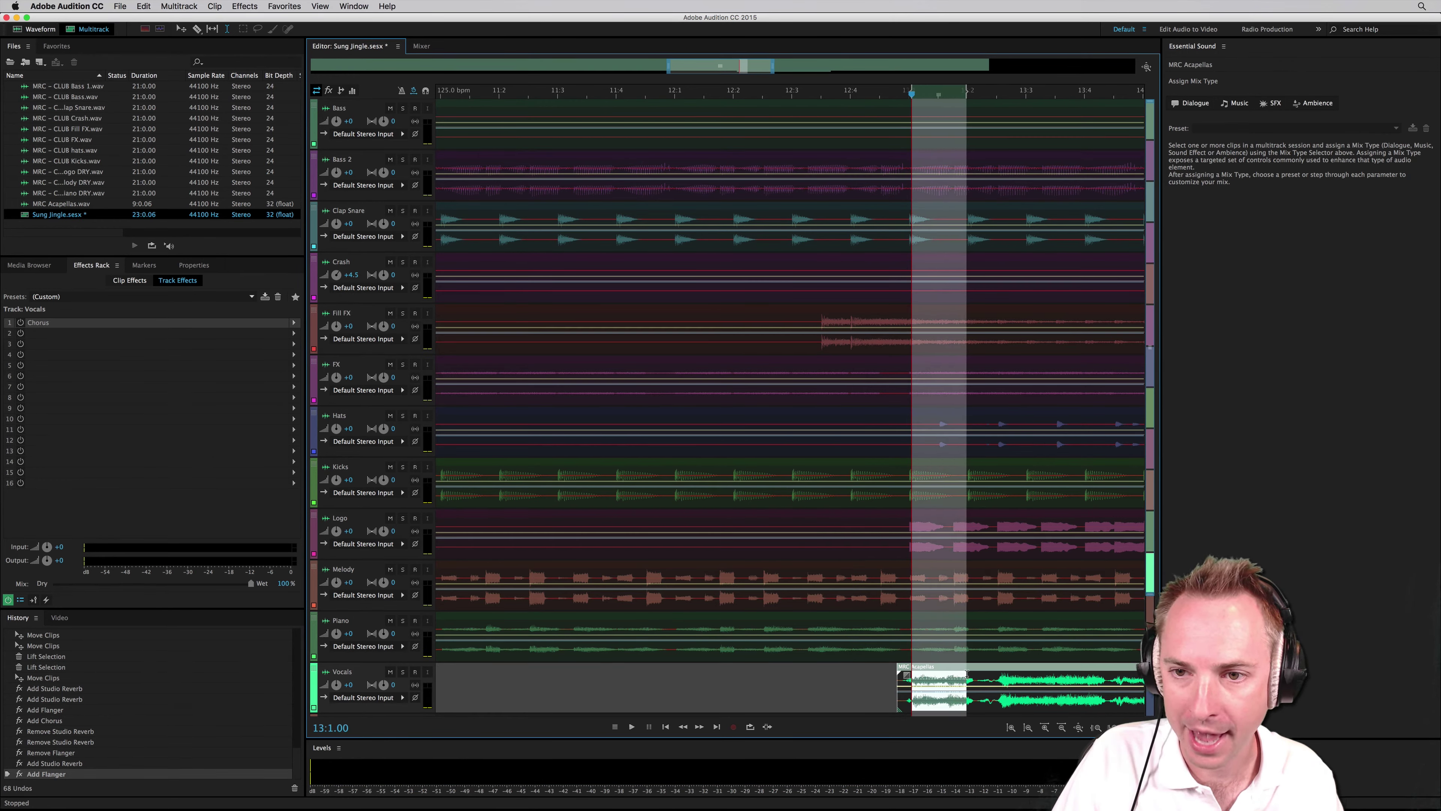
click(844, 667)
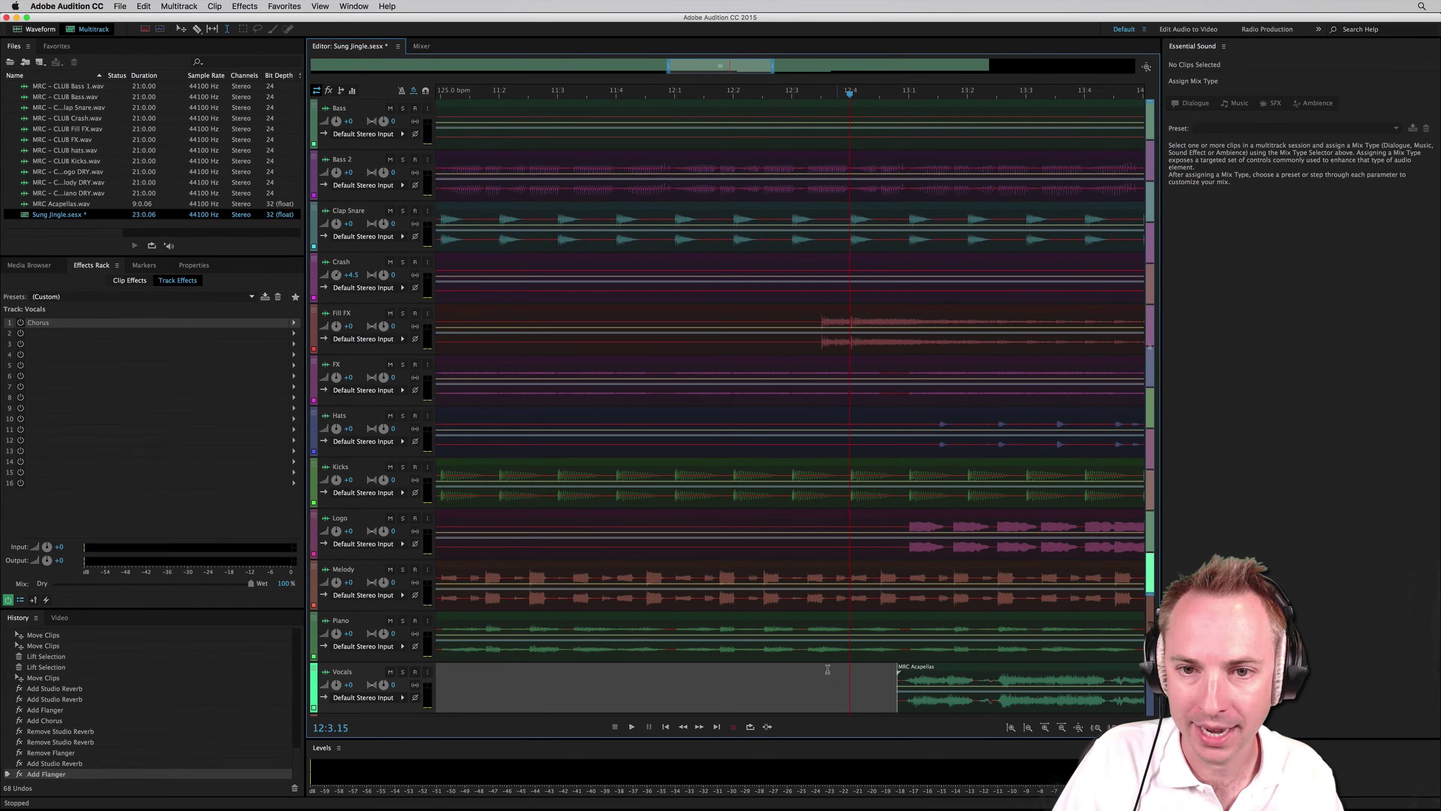
key(super+v)
click(795, 671)
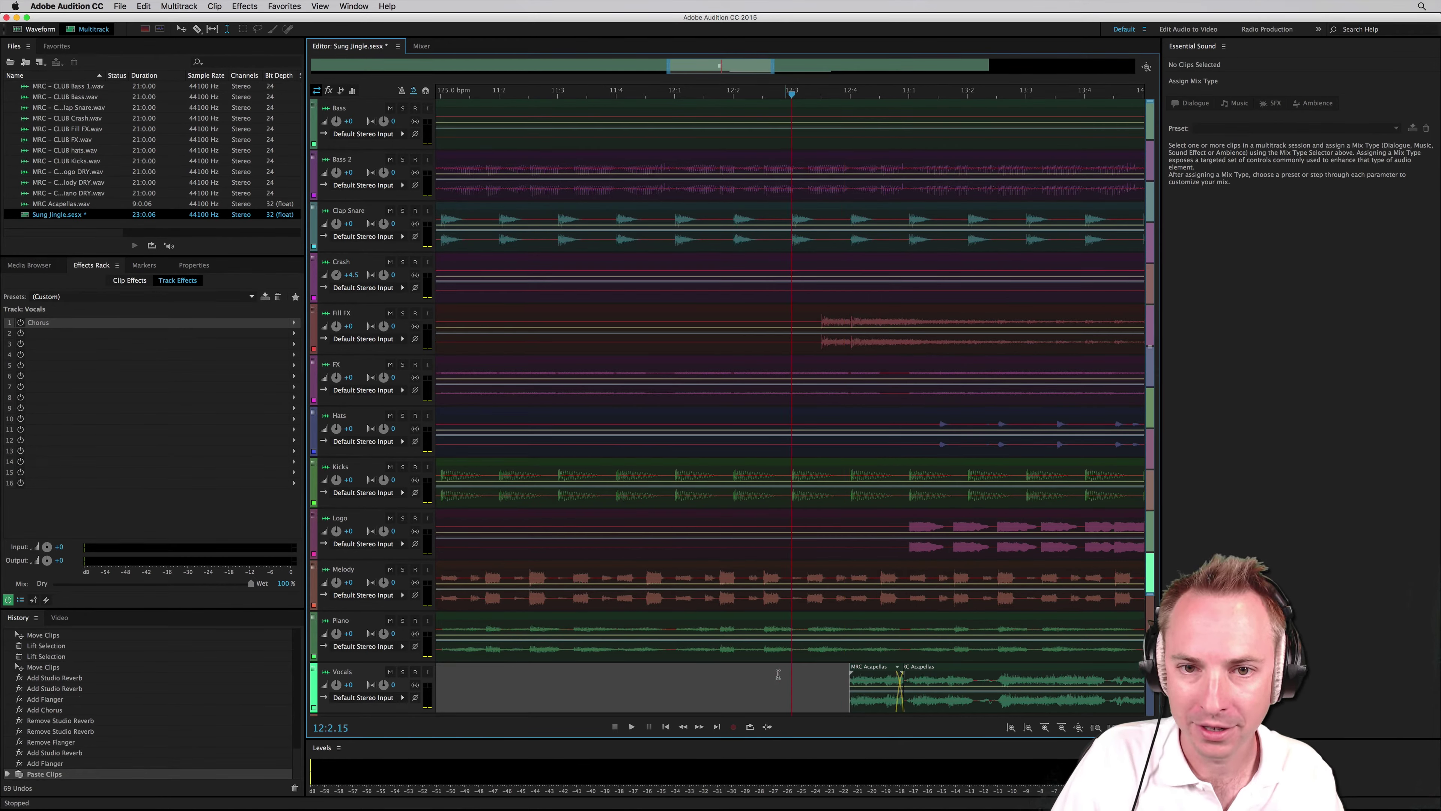
key(super+v)
click(732, 673)
key(super+v)
click(654, 672)
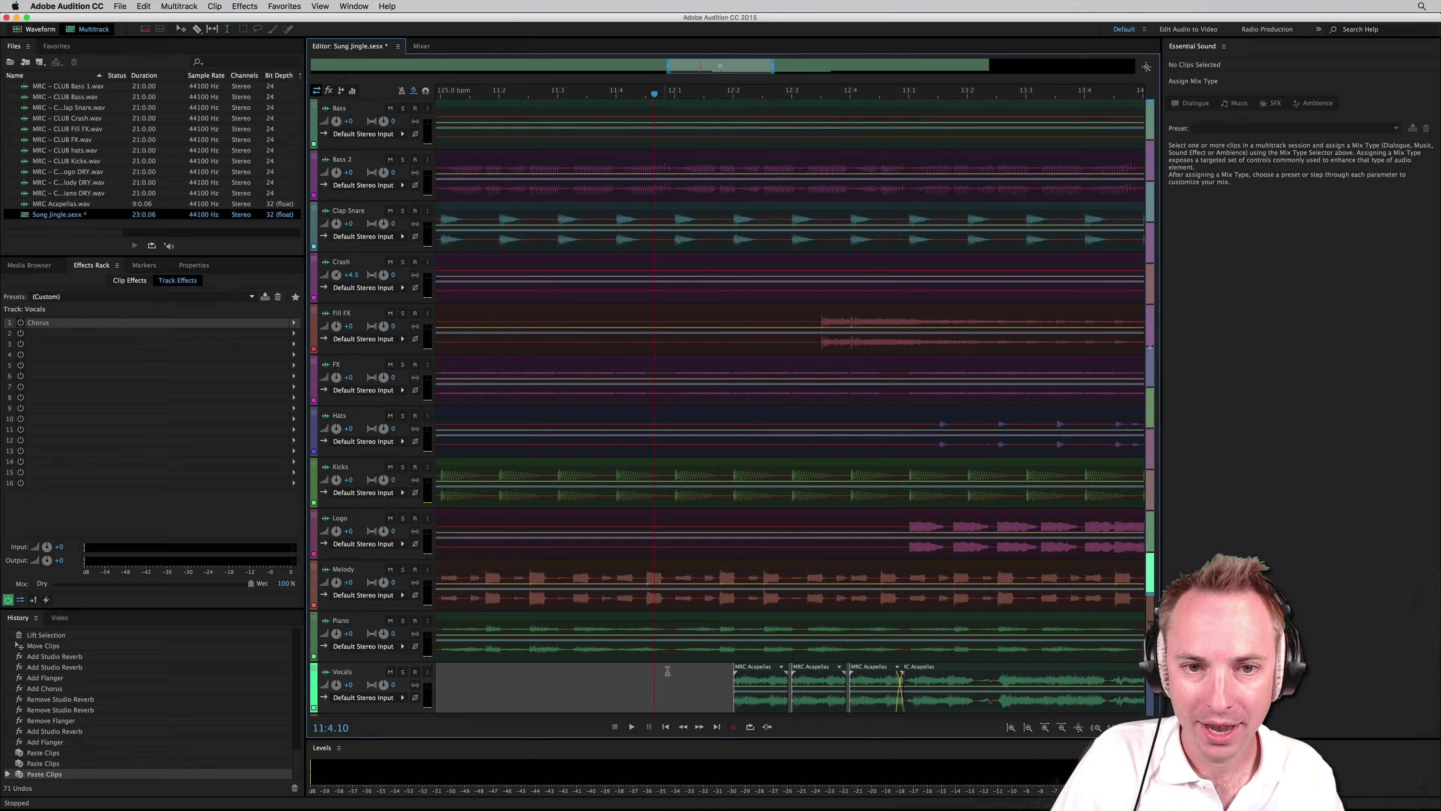
key(super+v)
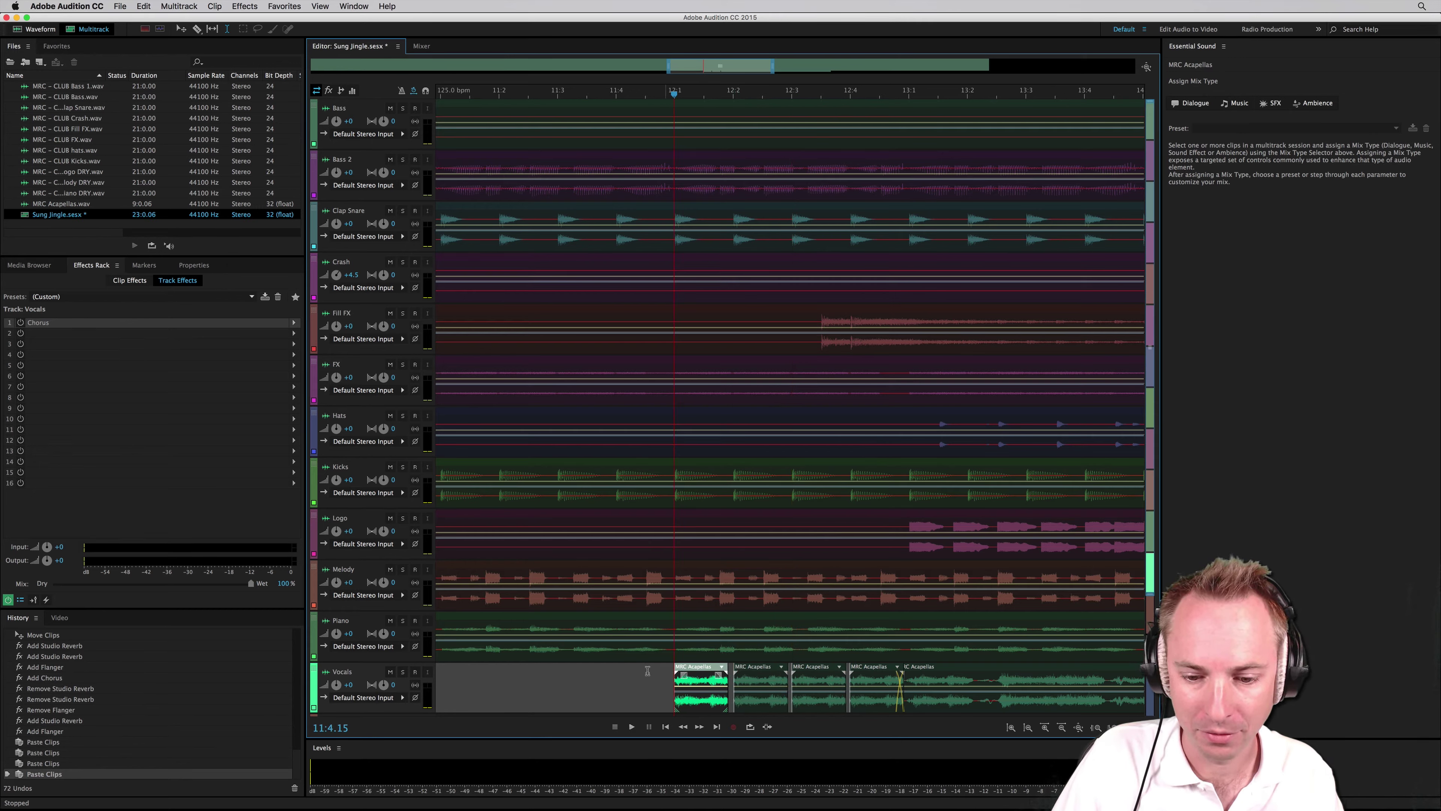
Play back the repeated vocal clips from 12:1 twice to hear the basic stutter.
key(space)
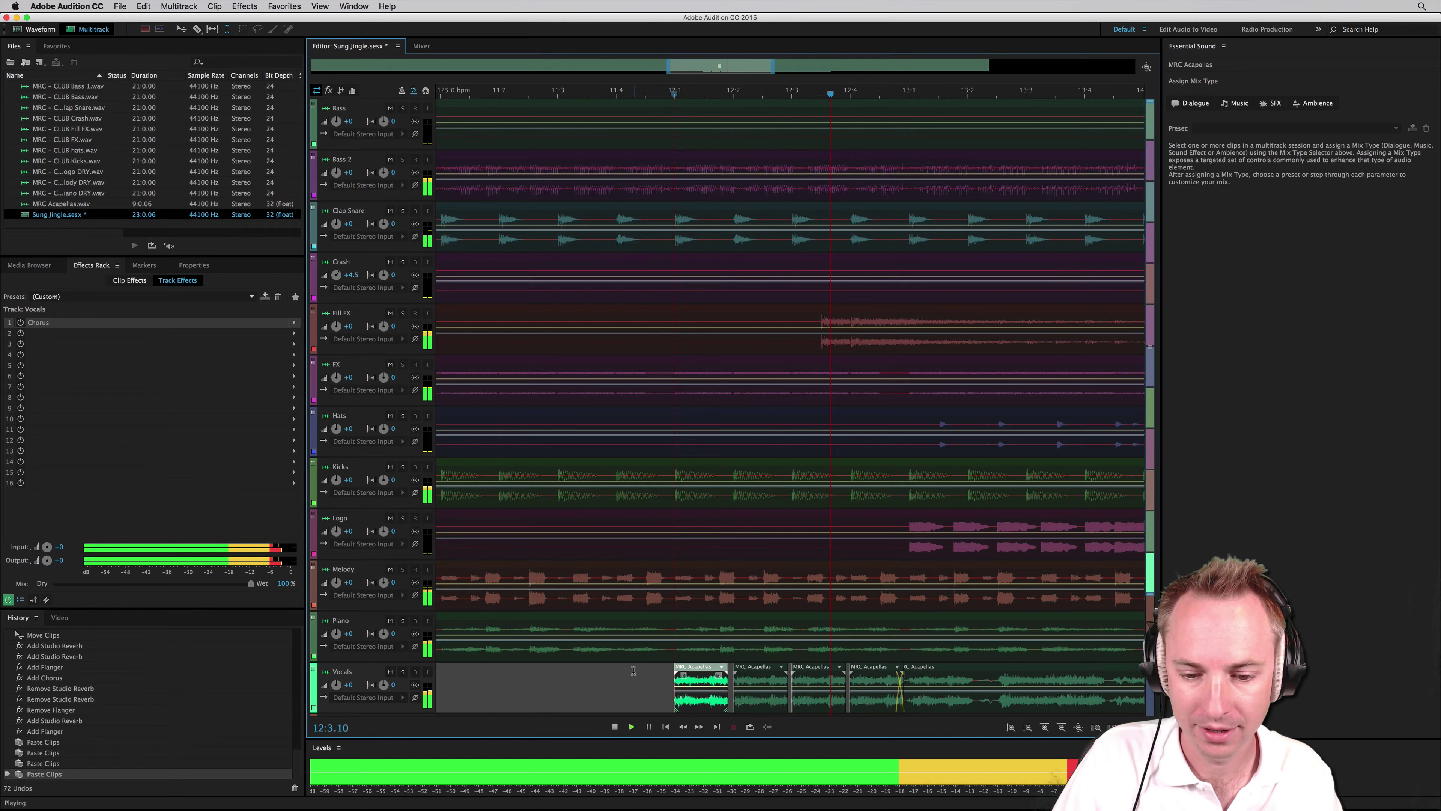
key(space)
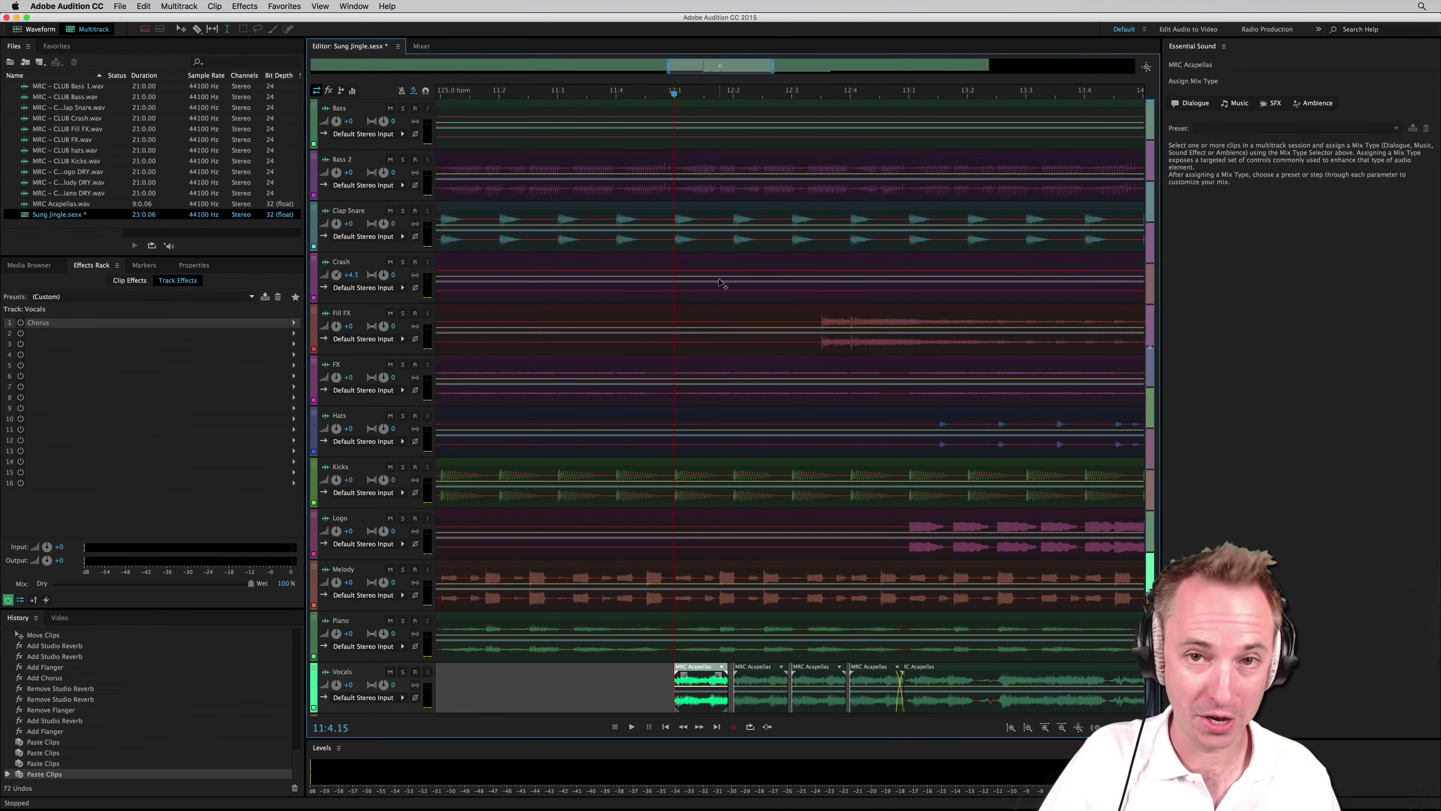
key(space)
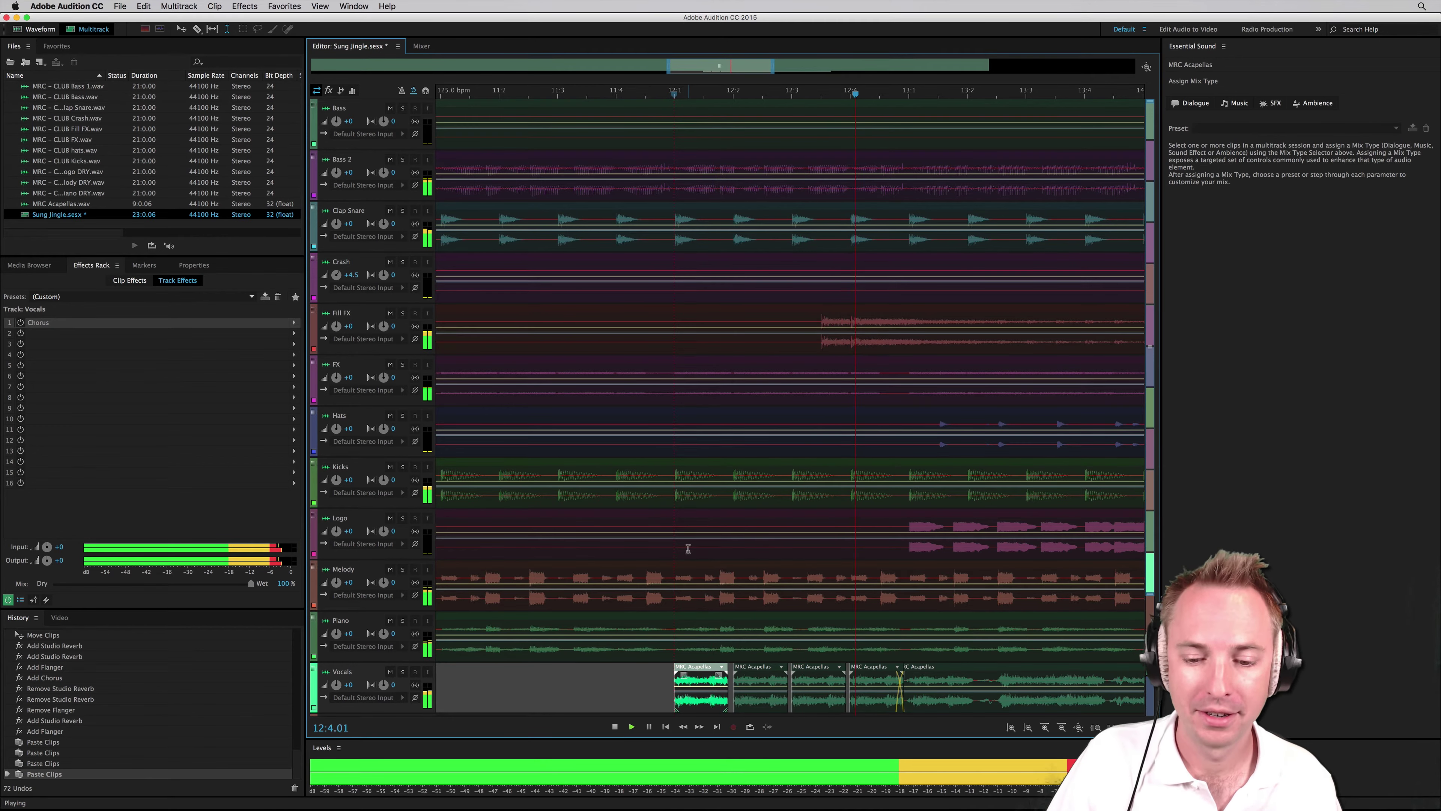
key(space)
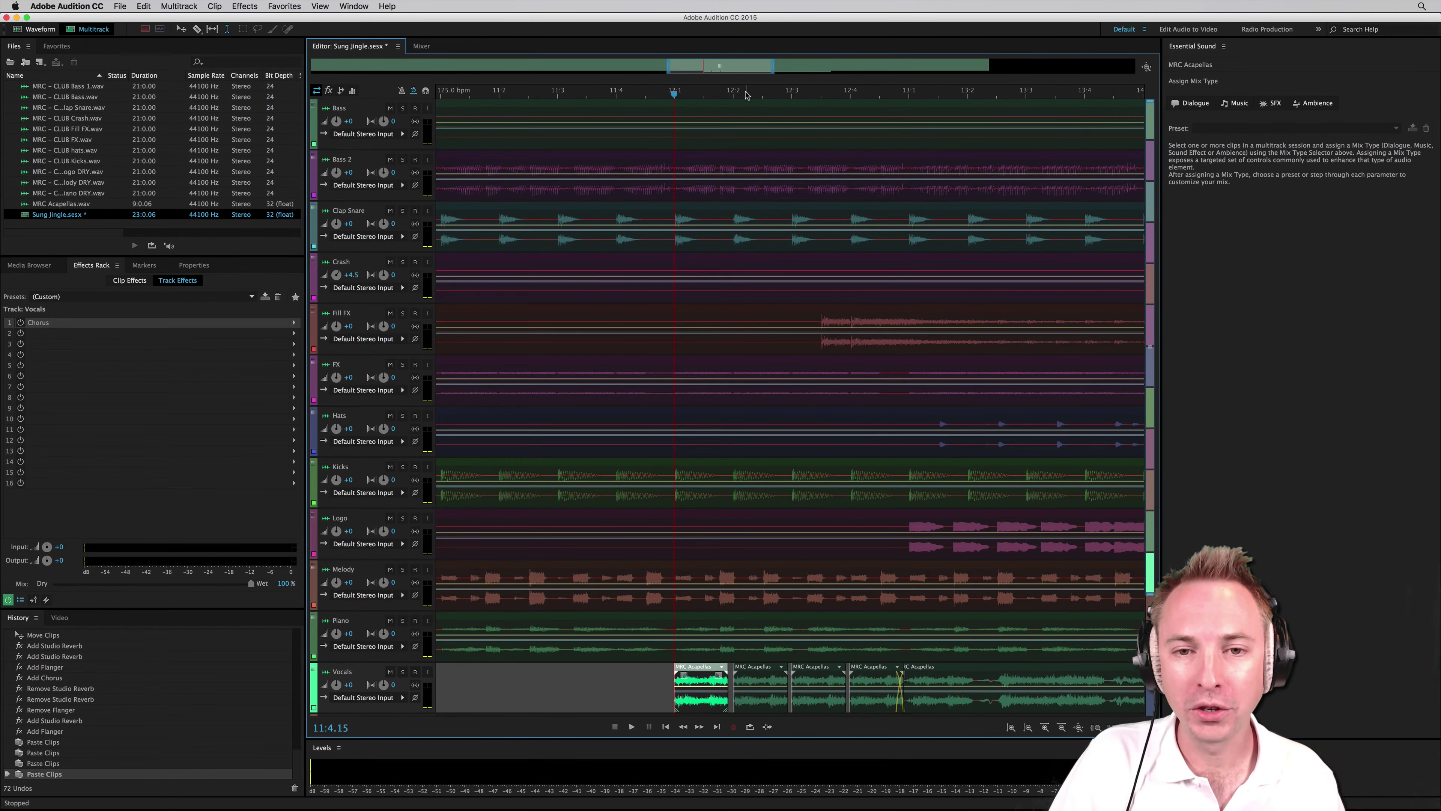
Extend the start of the vocal clip at 12:1 slightly earlier to include the lead-in of the word.
scroll(763, 91, up, 4)
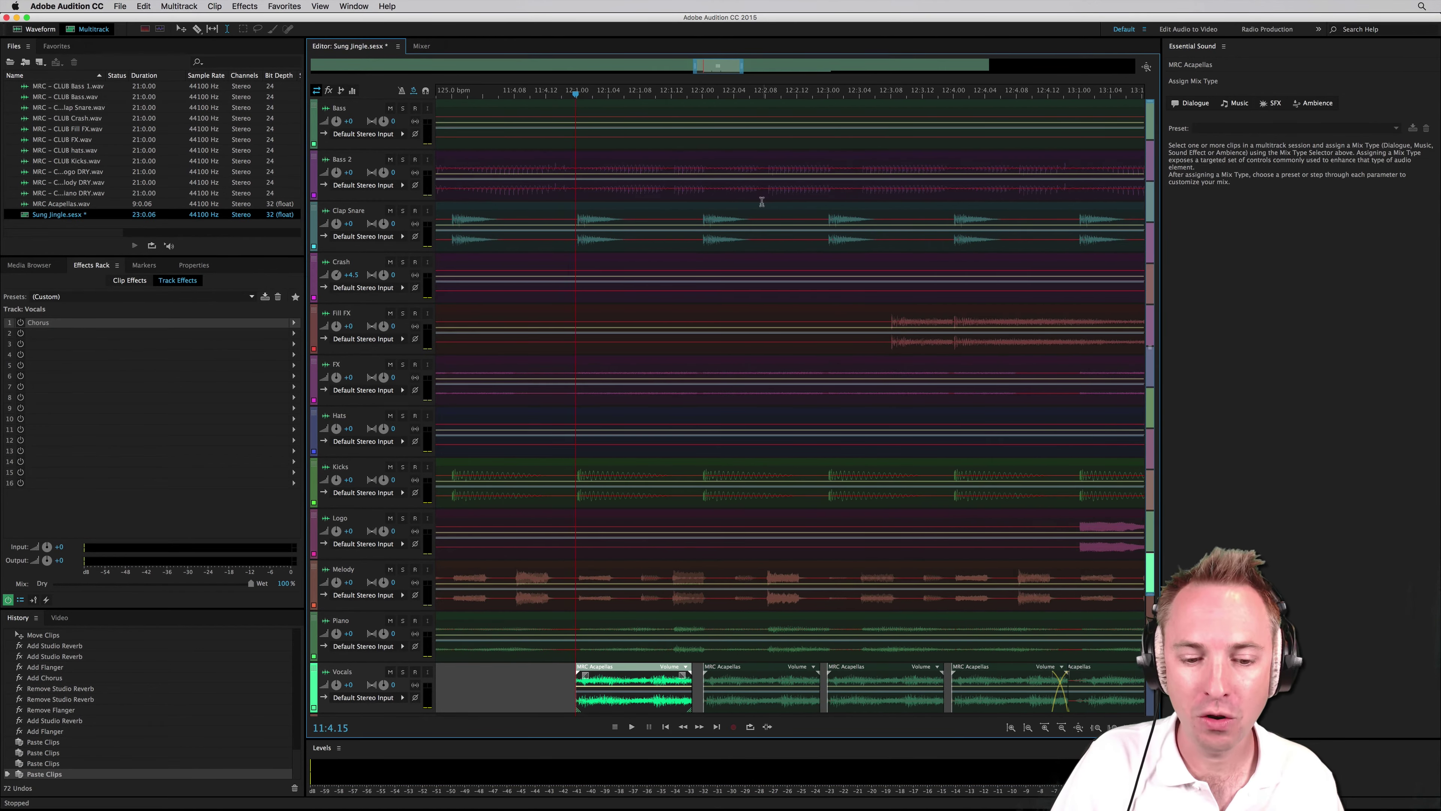
drag(576, 683, 523, 684)
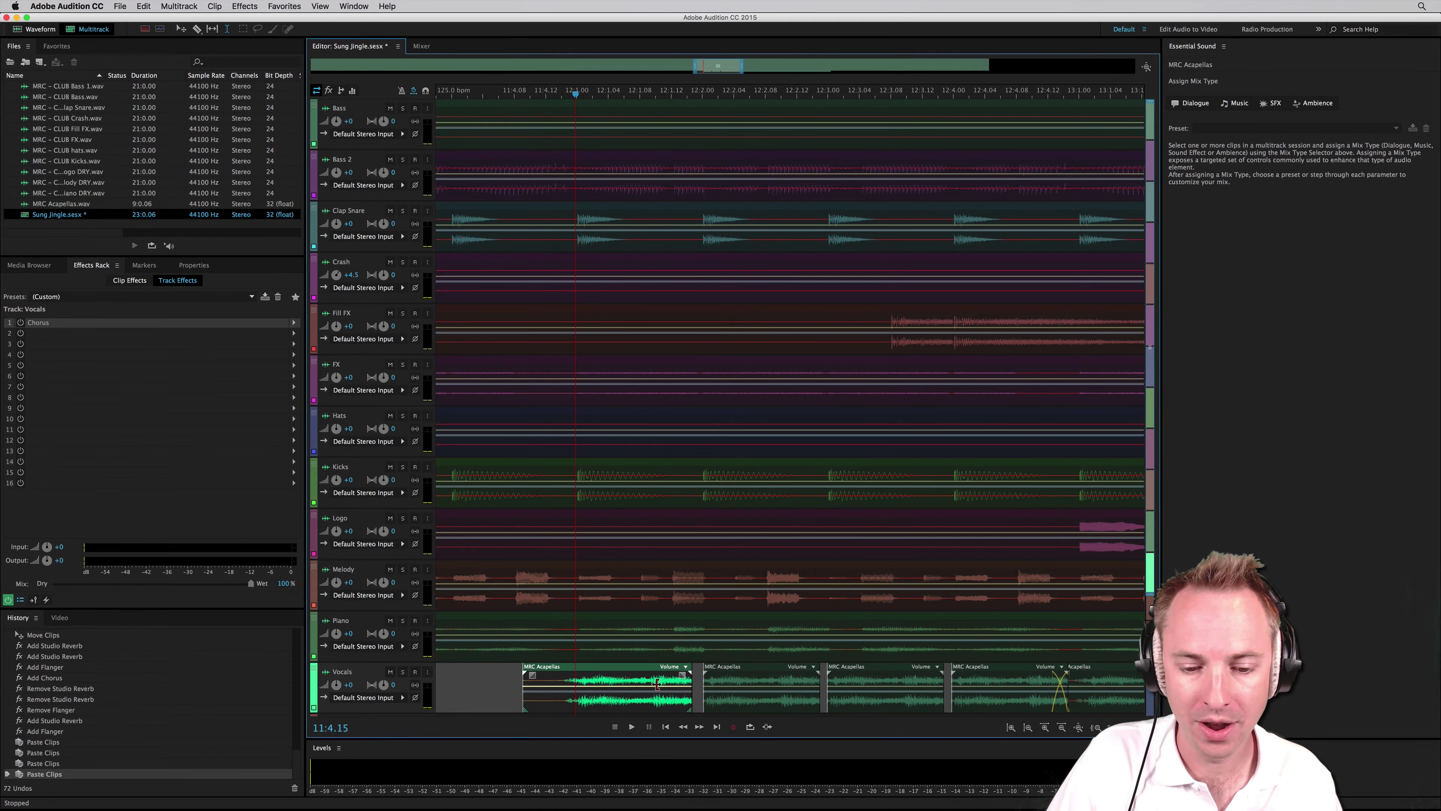
Trim the vocal clip at 12:2 to half a beat and copy it into the second half of that beat.
click(765, 677)
scroll(793, 680, left, 1)
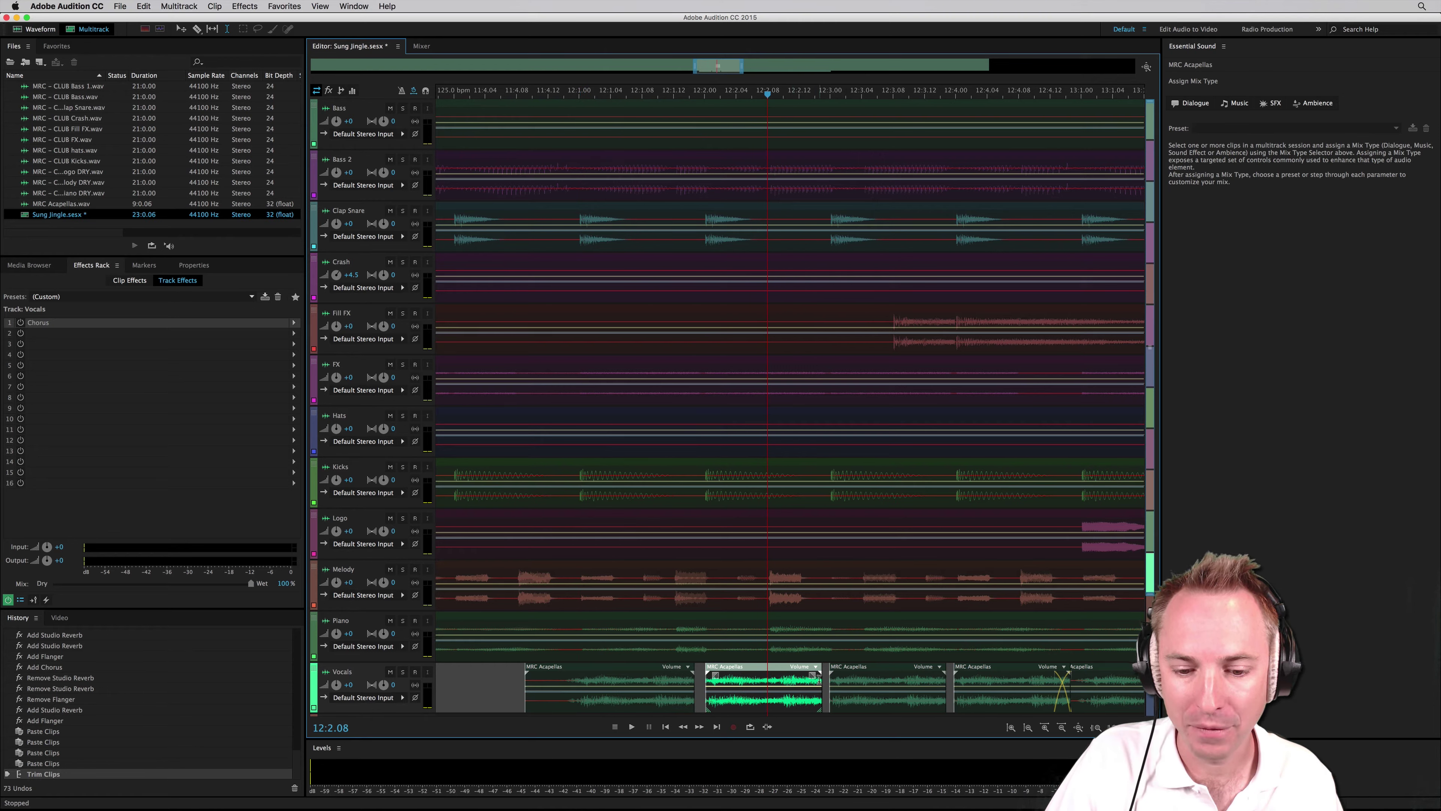
drag(822, 684, 795, 670)
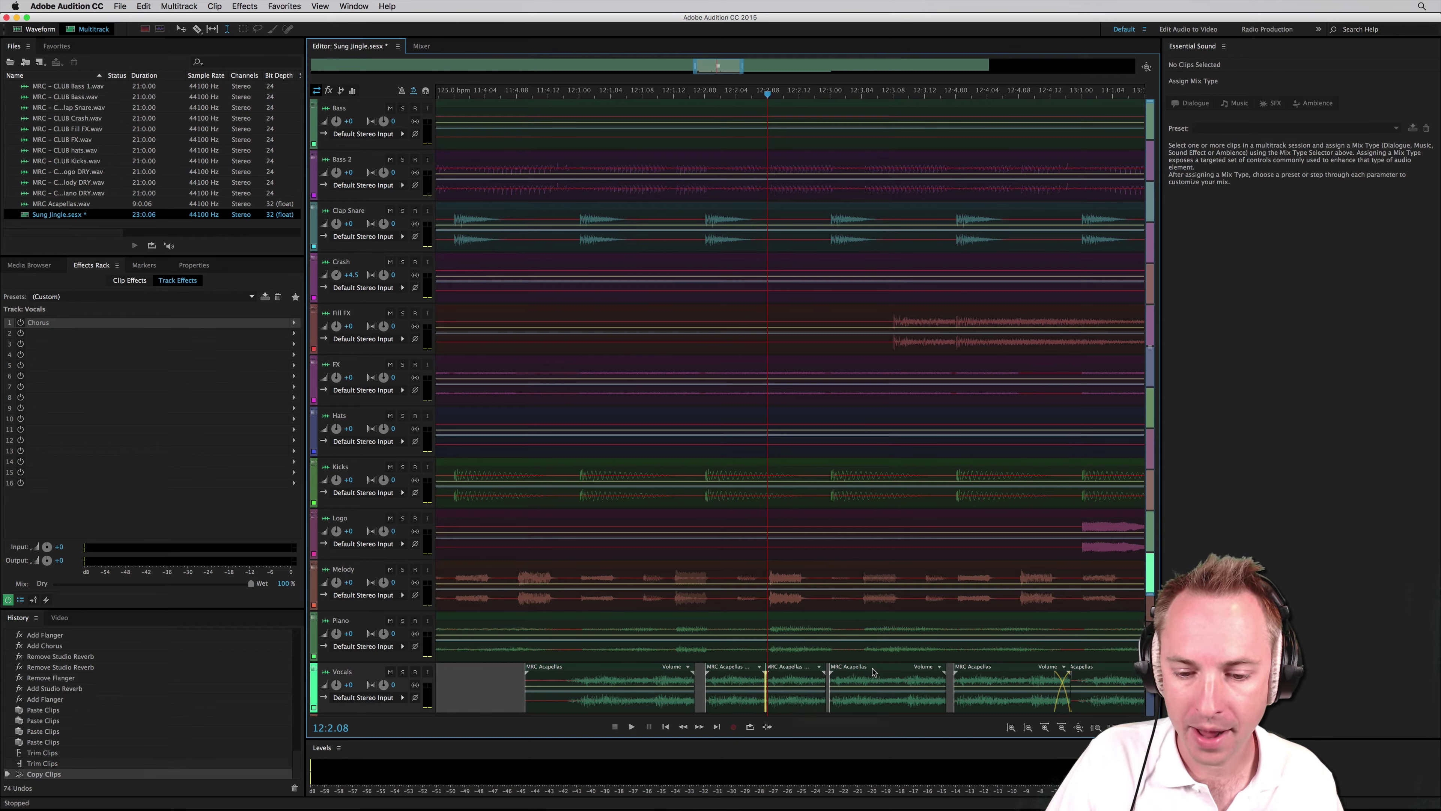
Cut the vocal clip at 12:3 down to a quarter of the beat and copy it three times to fill the beat.
click(856, 675)
click(863, 677)
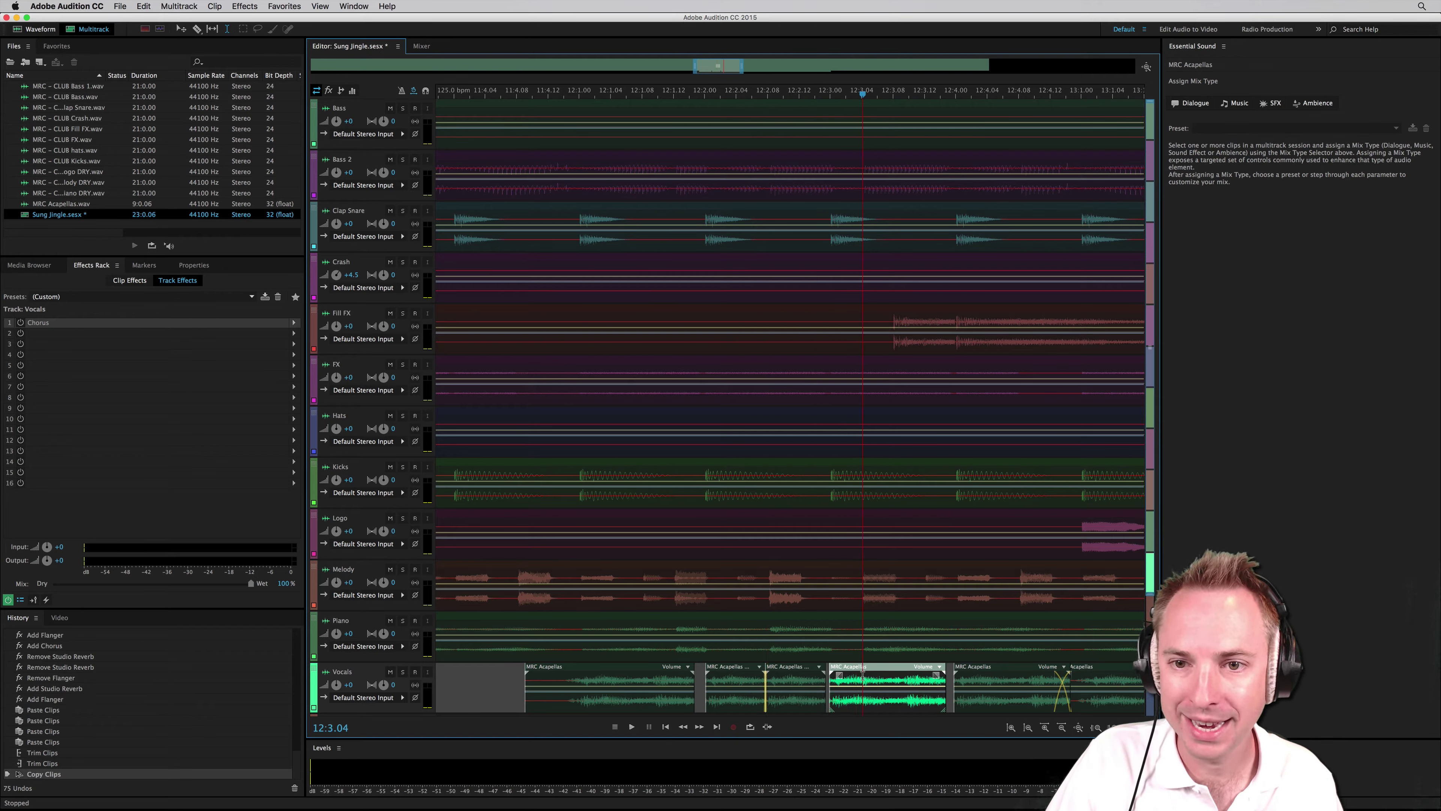
drag(861, 676, 952, 676)
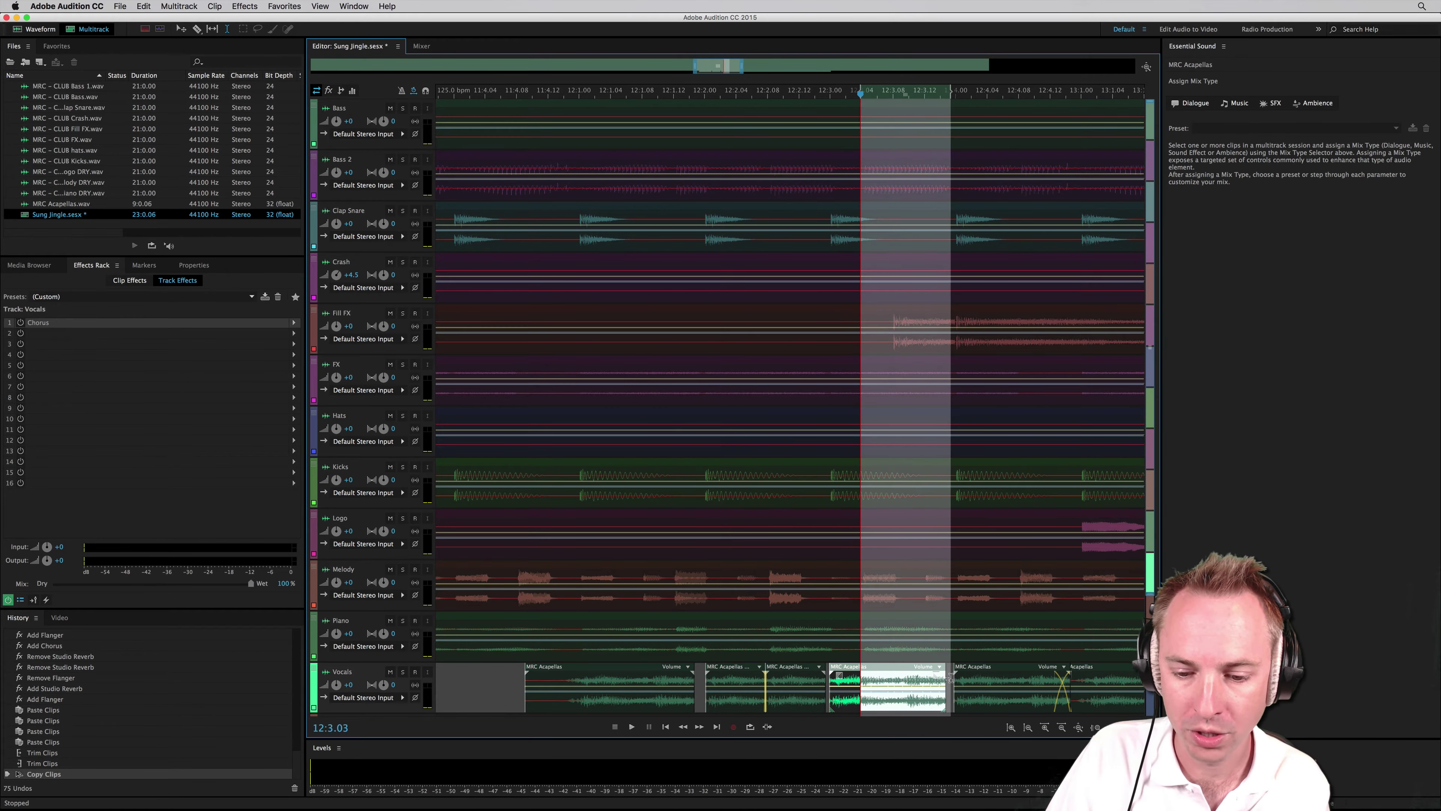
key(Delete)
drag(848, 672, 931, 670)
click(893, 676)
click(908, 676)
click(937, 676)
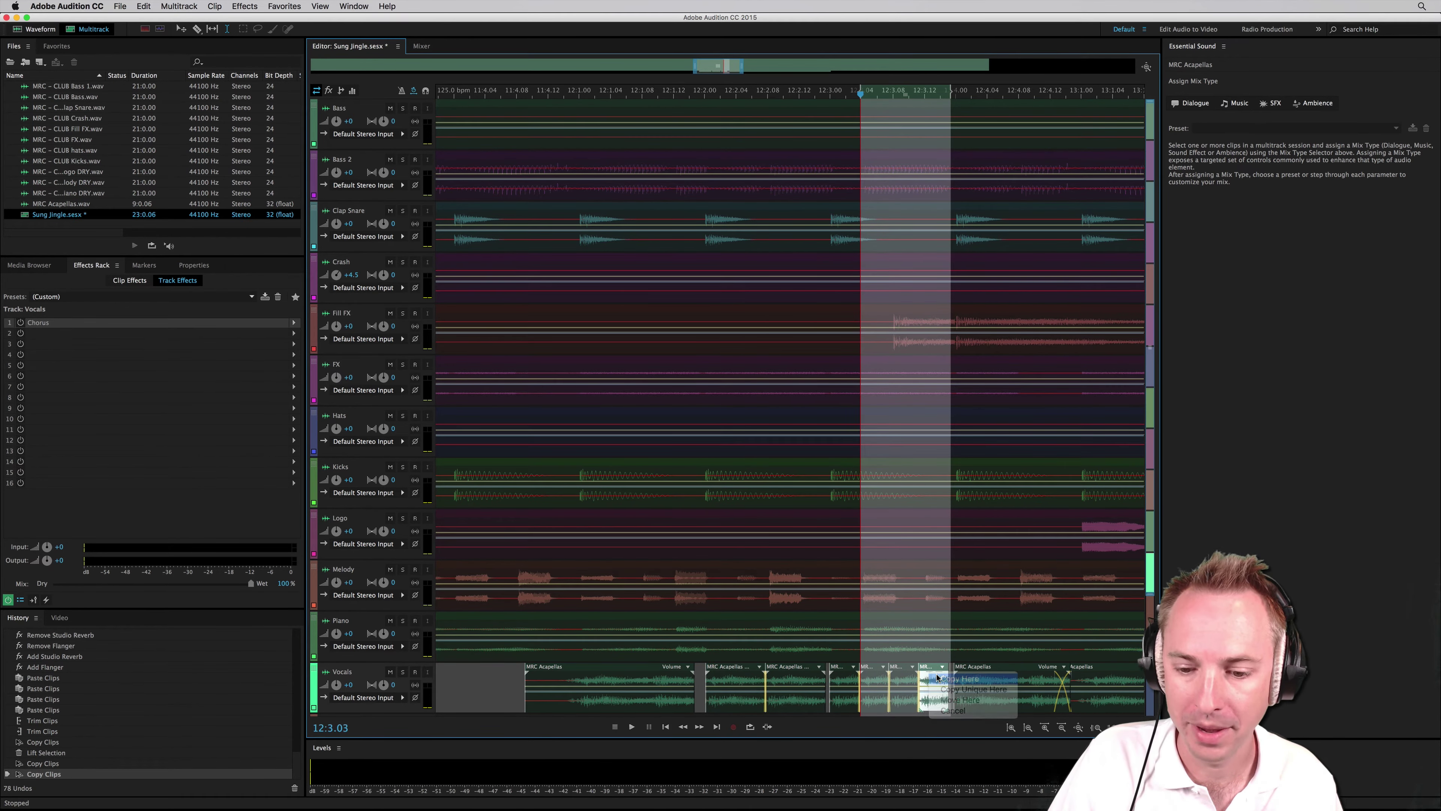
Review the chopped vocal clips across beats 12:1, 12:2 and 12:3 one after another.
scroll(937, 675, right, 3)
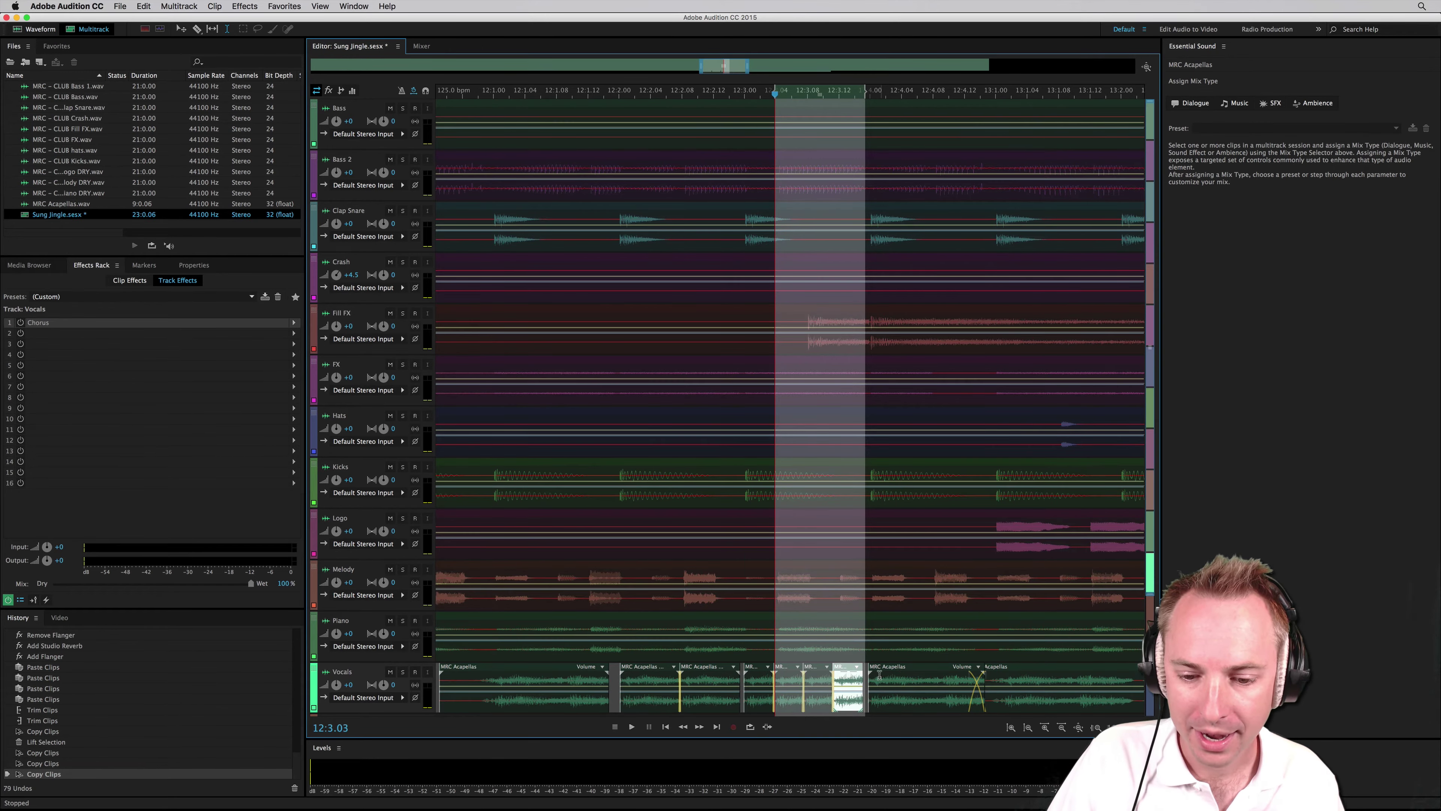
click(879, 676)
click(515, 679)
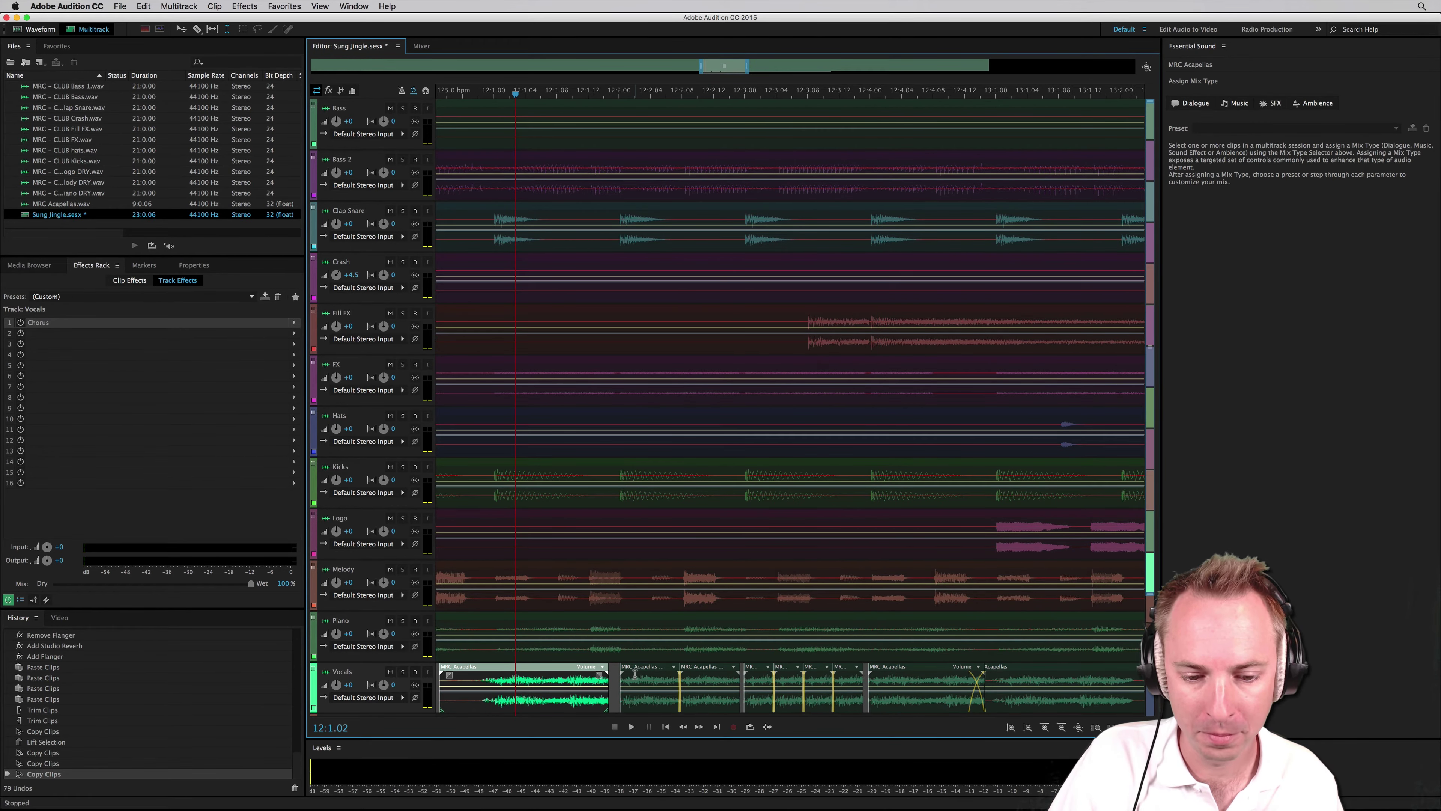
click(659, 675)
click(709, 679)
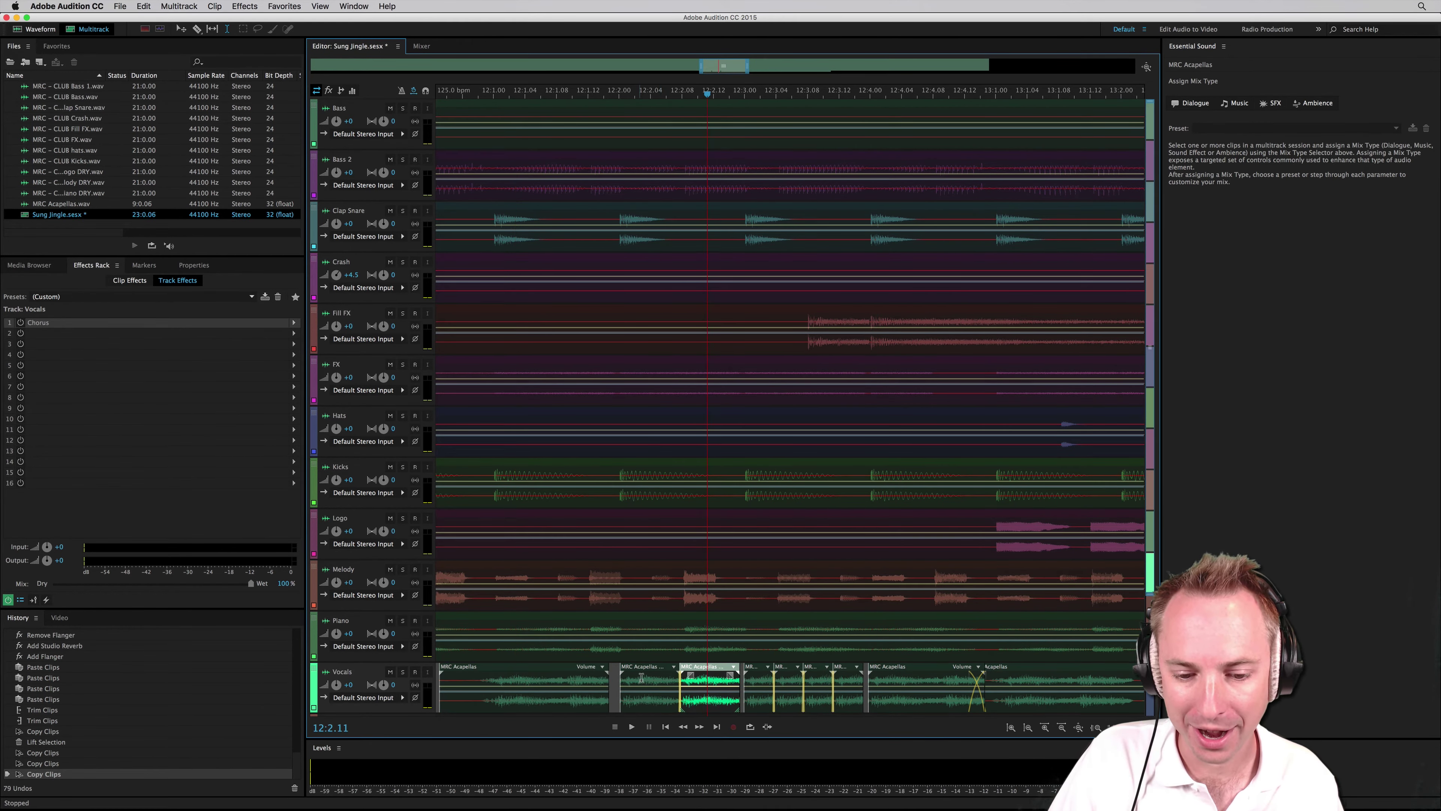
click(756, 679)
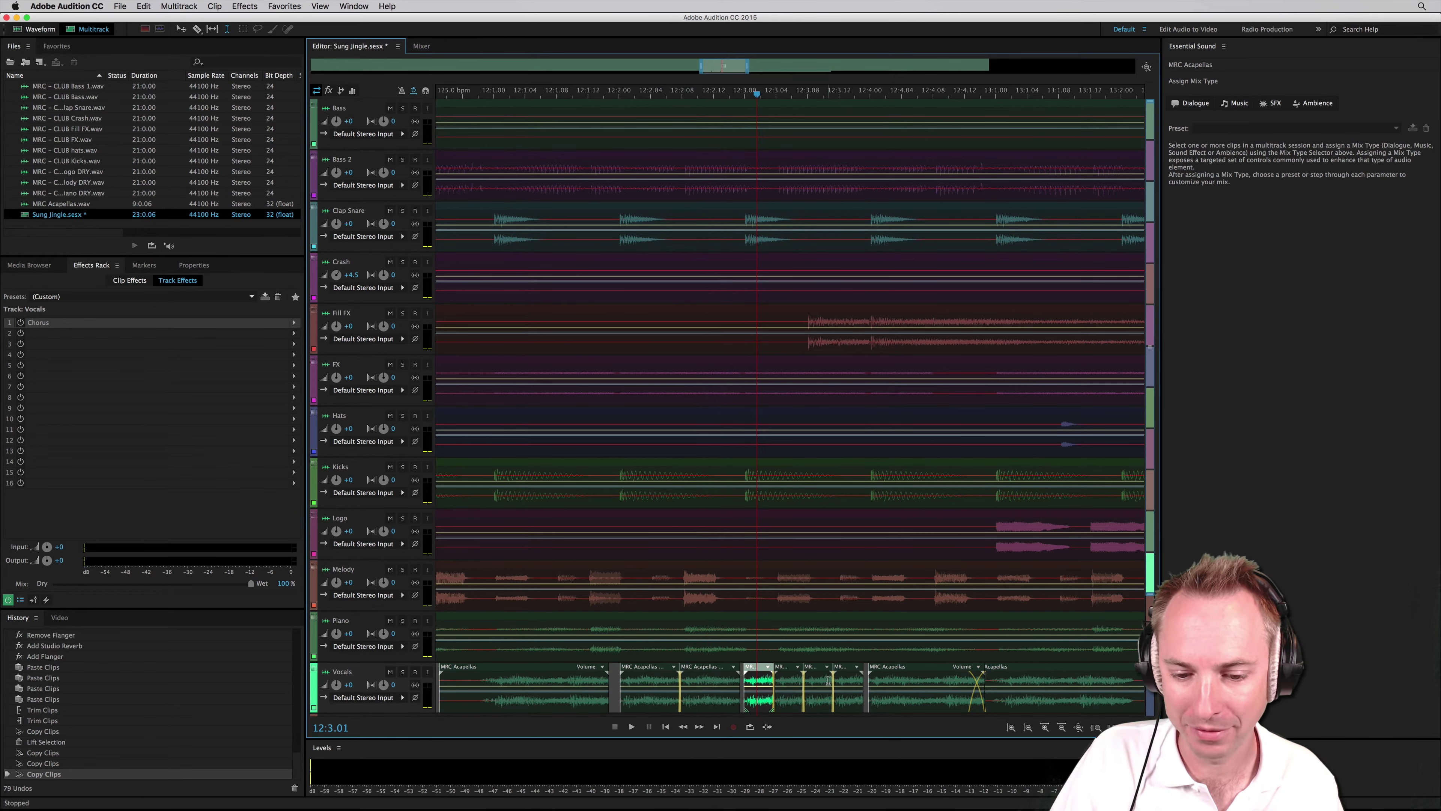
Delete all but the first eighth of the vocal clip at 12:4, clearing the range up to the main vocal.
click(880, 676)
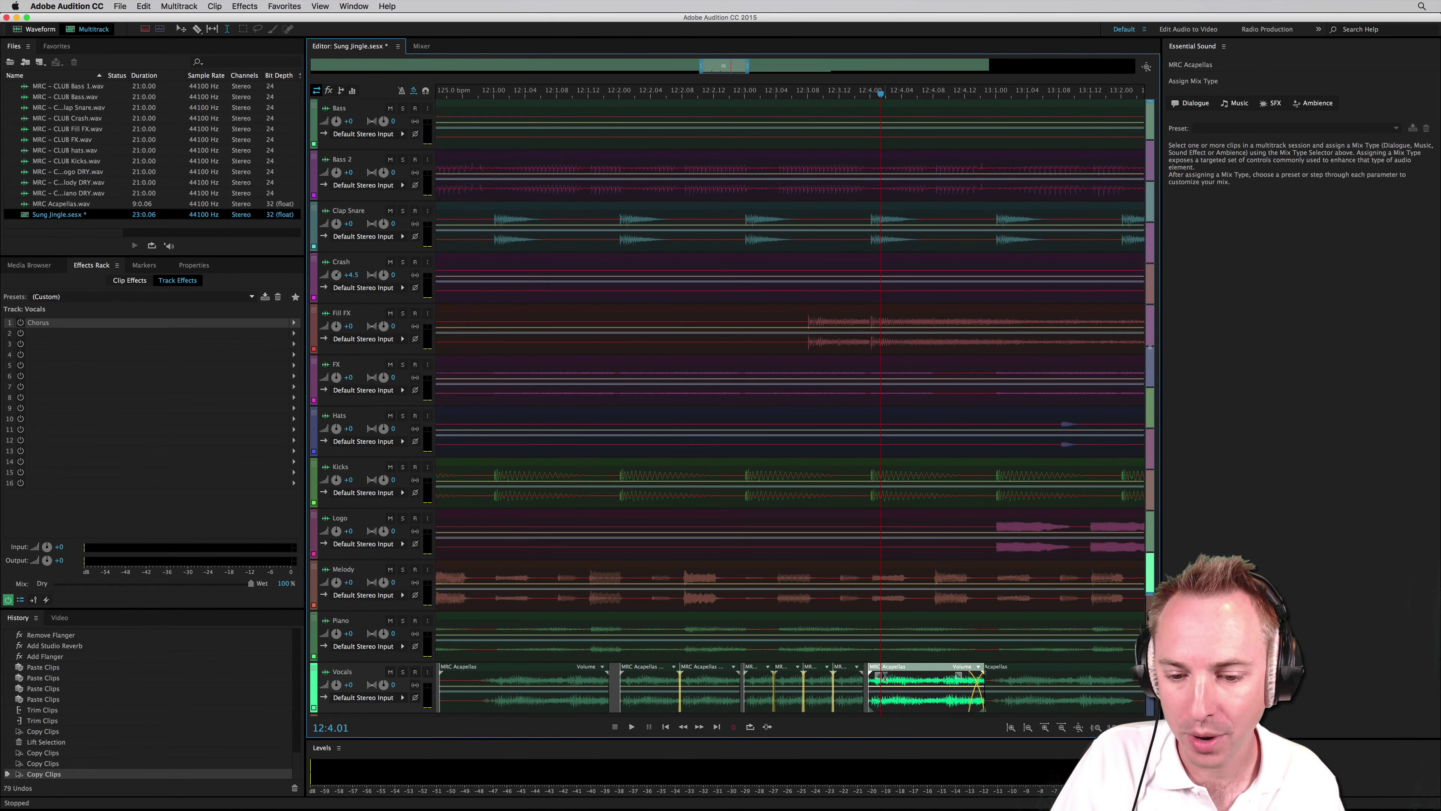
drag(883, 677, 985, 681)
key(Delete)
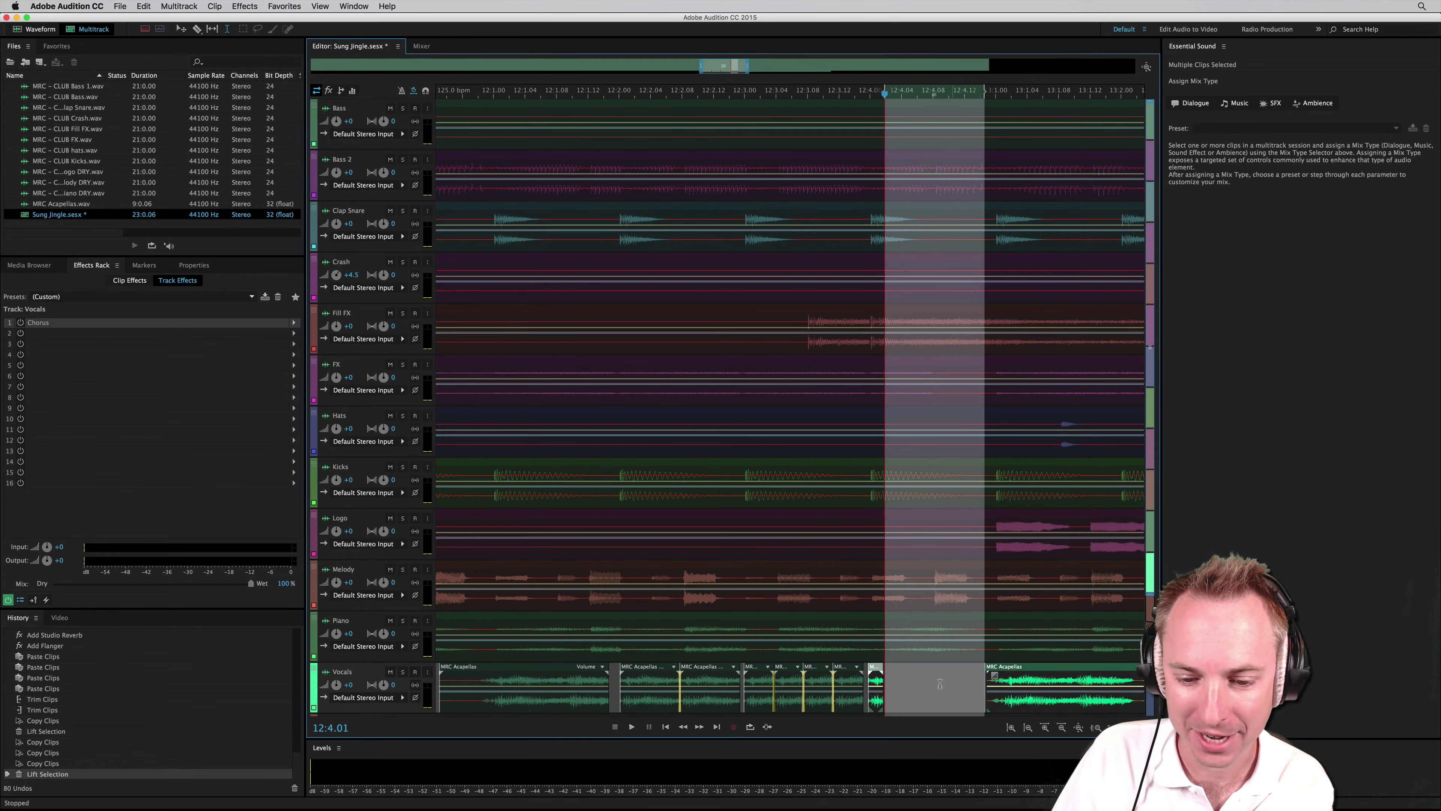
click(937, 683)
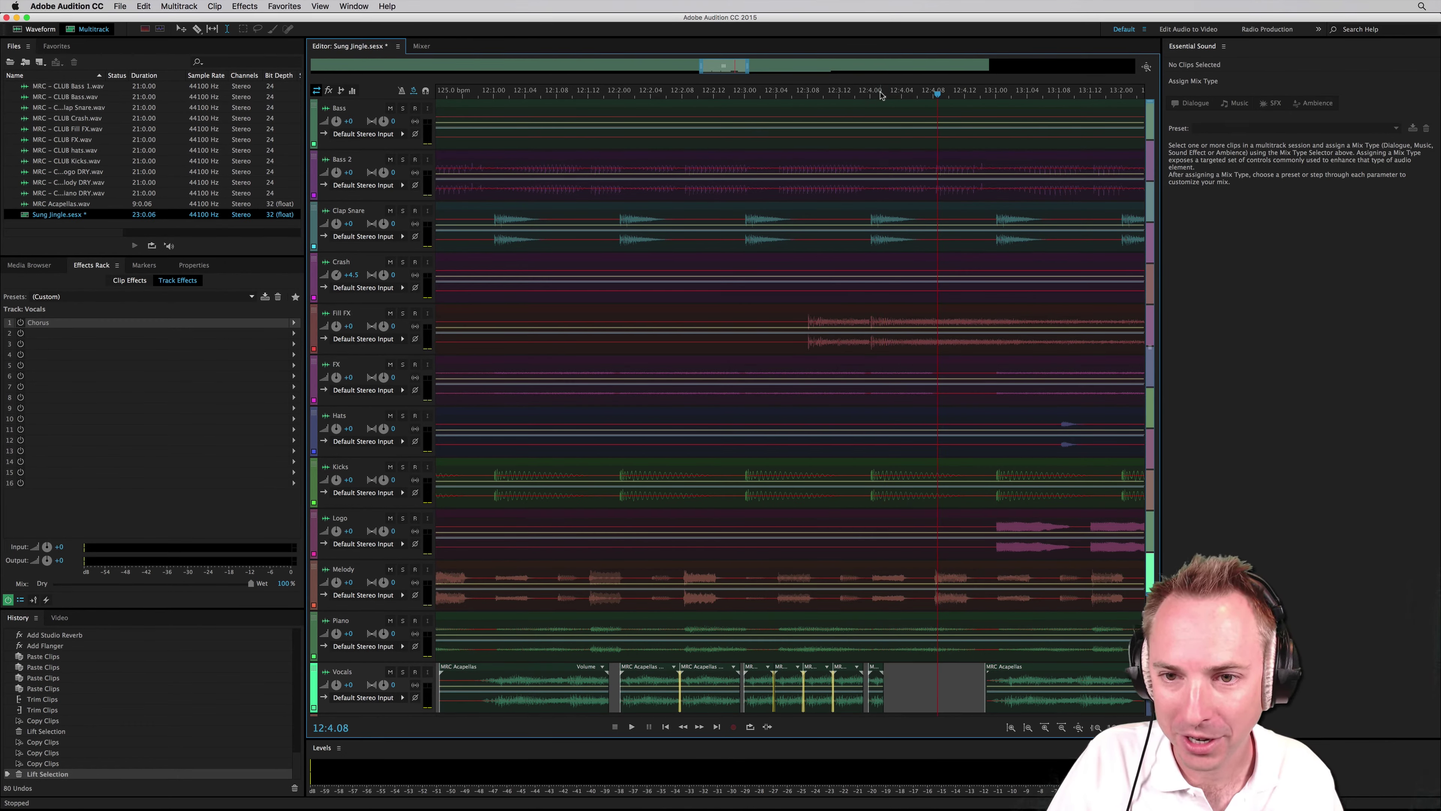
Copy the eighth-beat vocal clip at 12:4 six times end to end to fill the gap before the main vocal.
drag(869, 671, 895, 676)
click(895, 677)
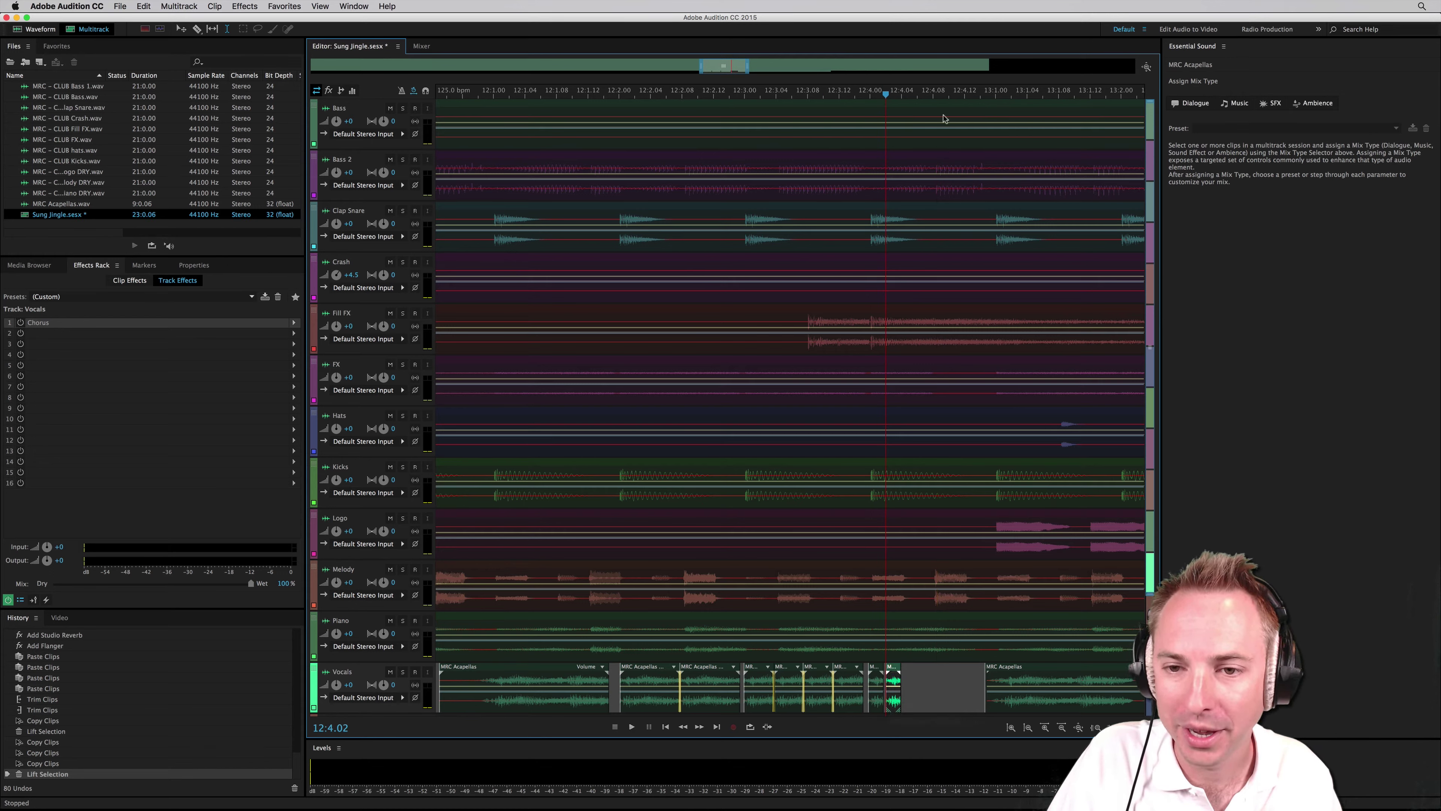
click(902, 96)
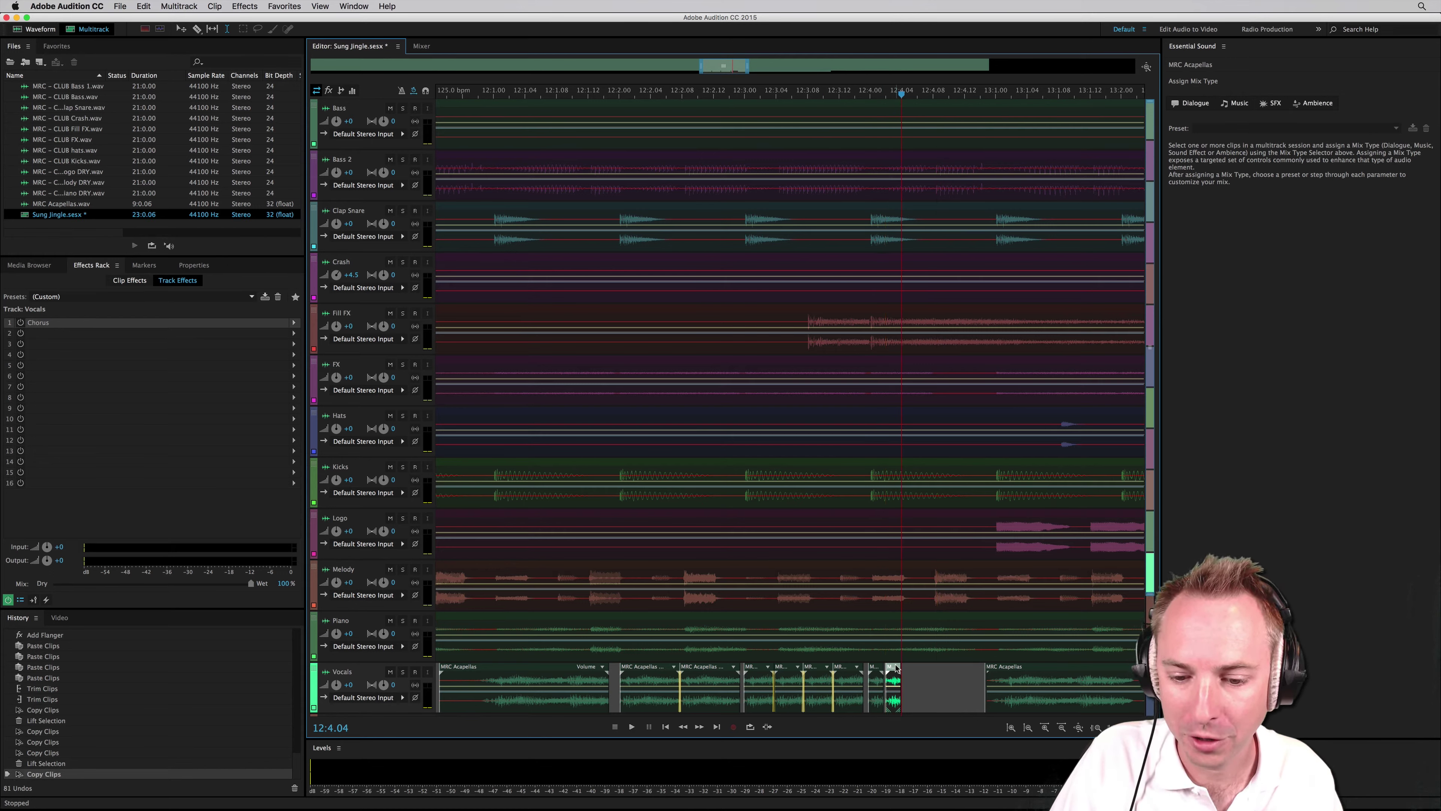
drag(896, 670, 911, 673)
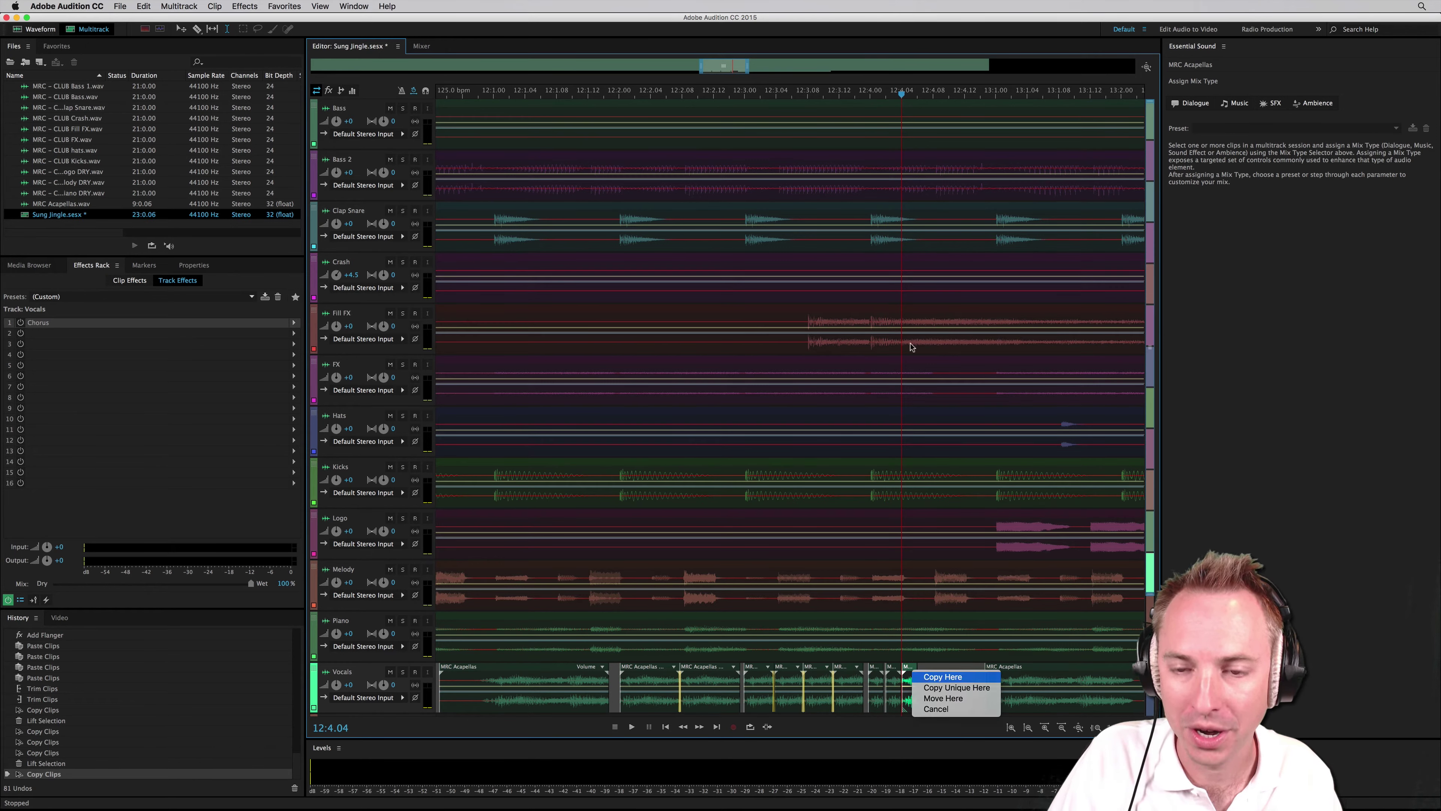
key(Return)
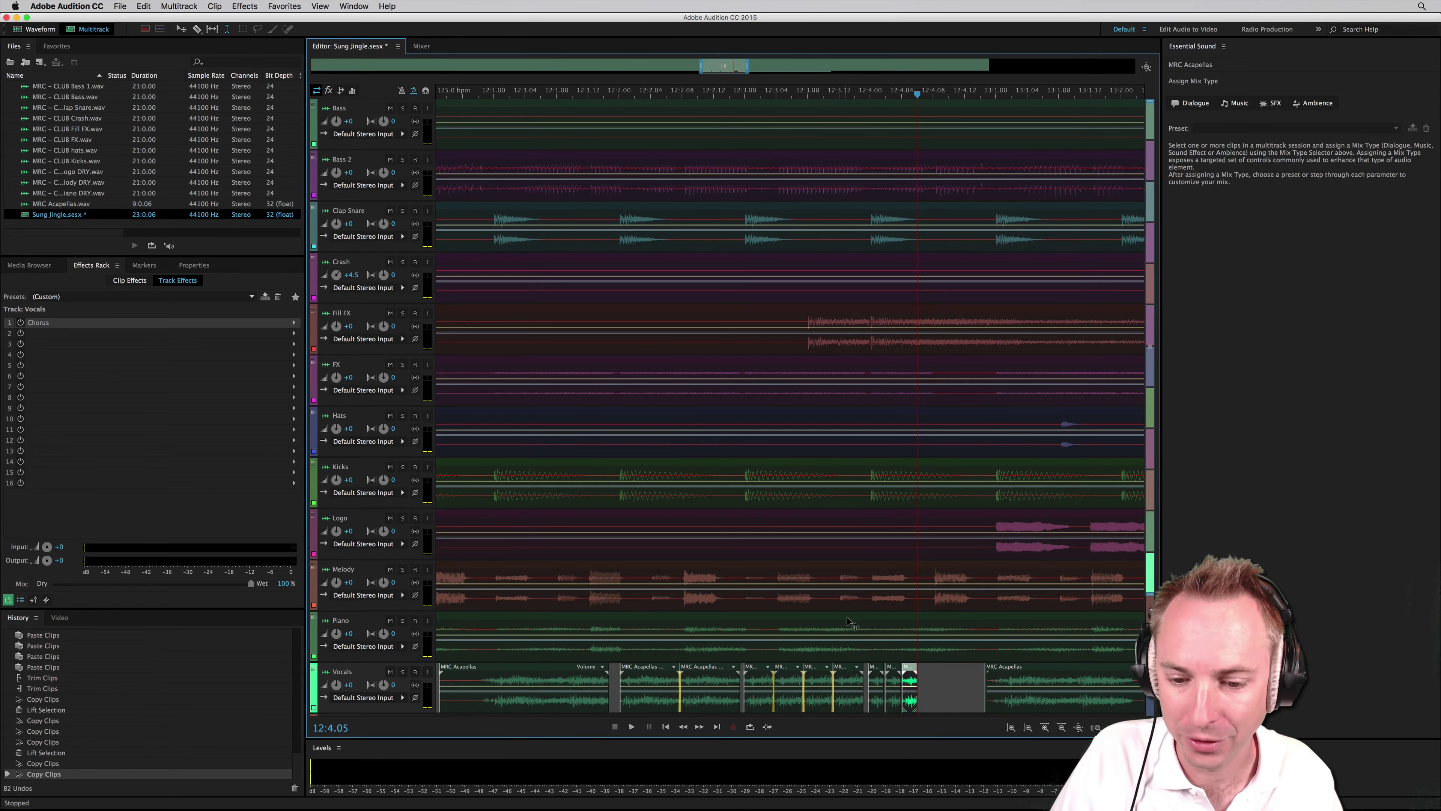
drag(919, 670, 933, 671)
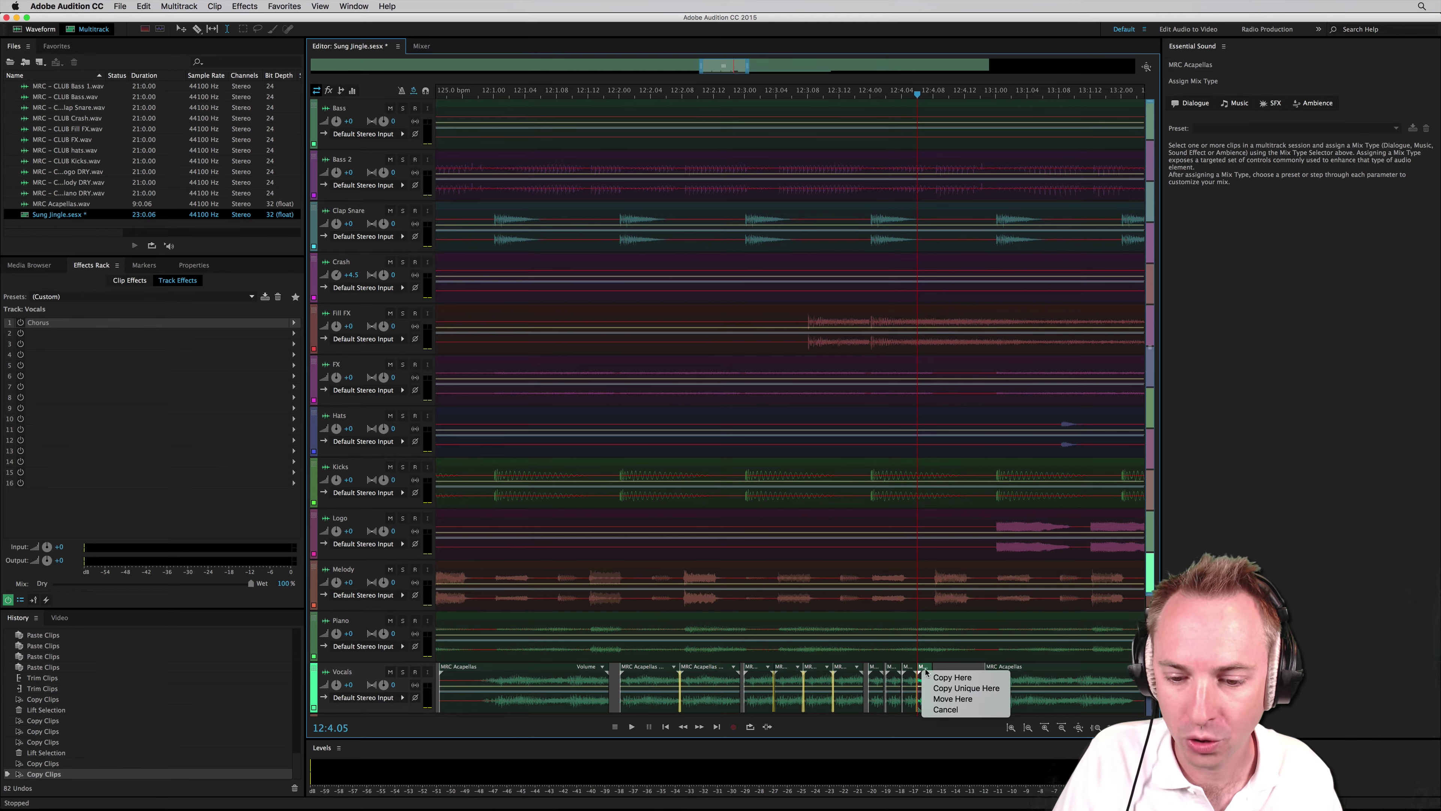
key(Return)
click(932, 98)
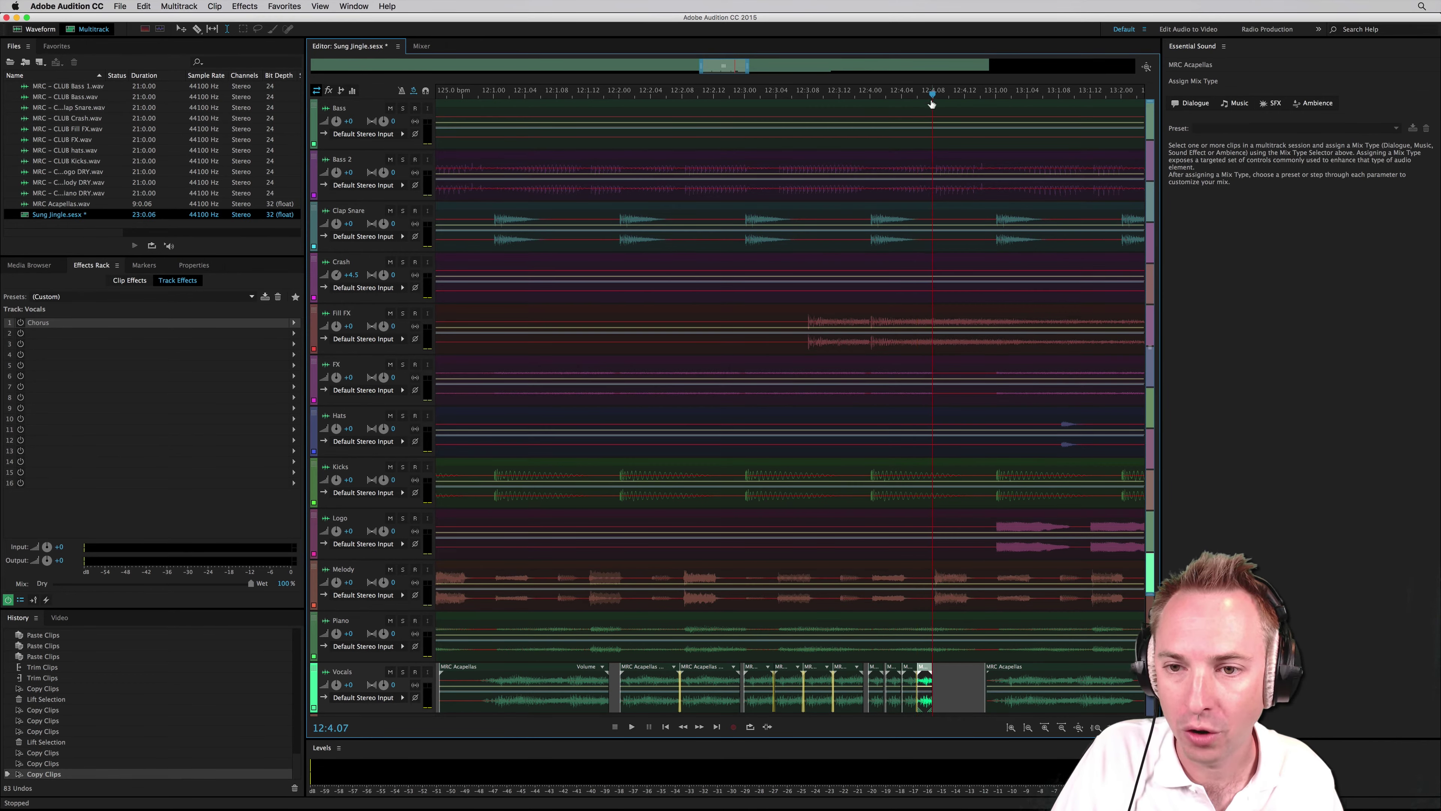
drag(924, 672, 937, 673)
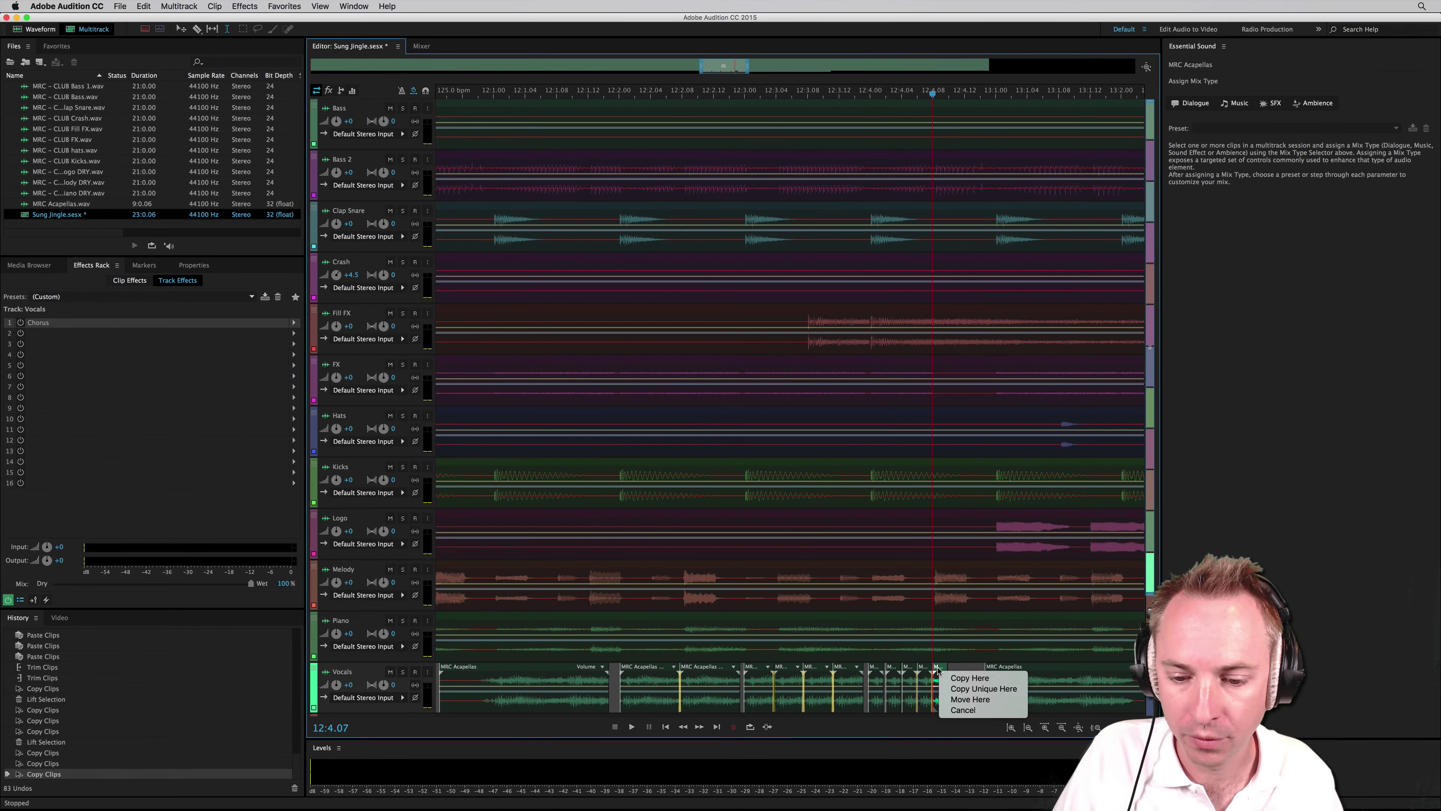
key(Return)
click(947, 94)
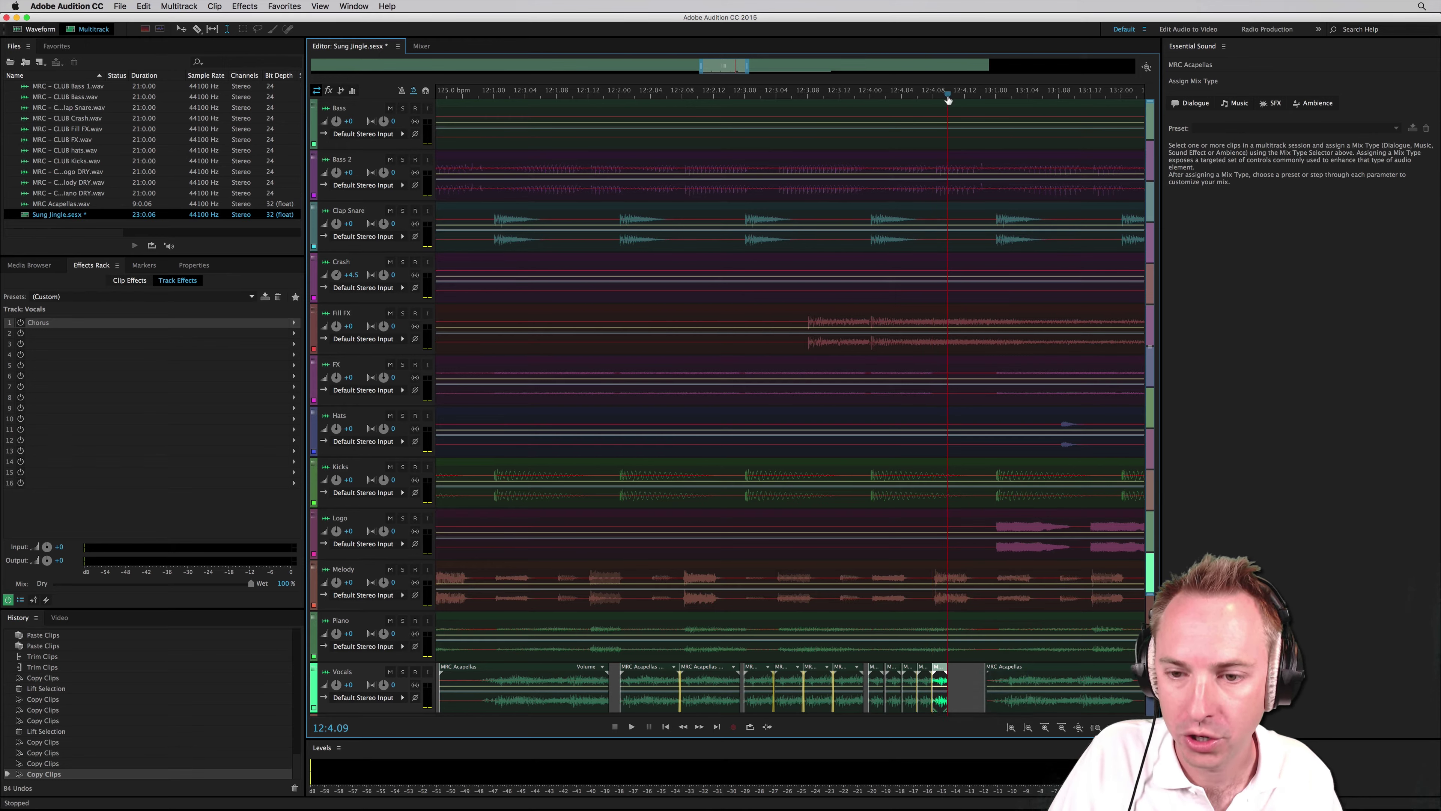
drag(941, 672, 958, 670)
key(Return)
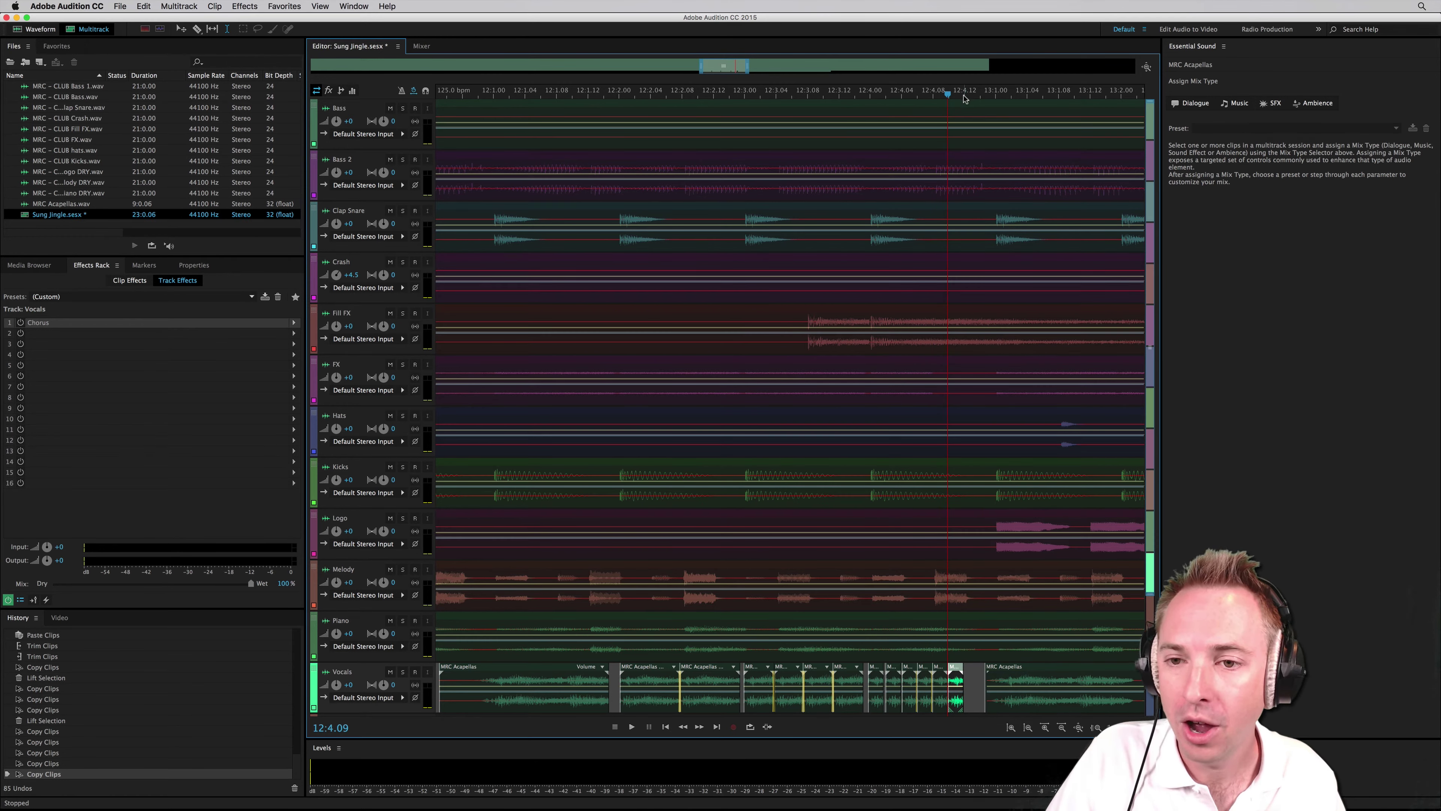
click(964, 95)
drag(956, 672, 973, 672)
key(Return)
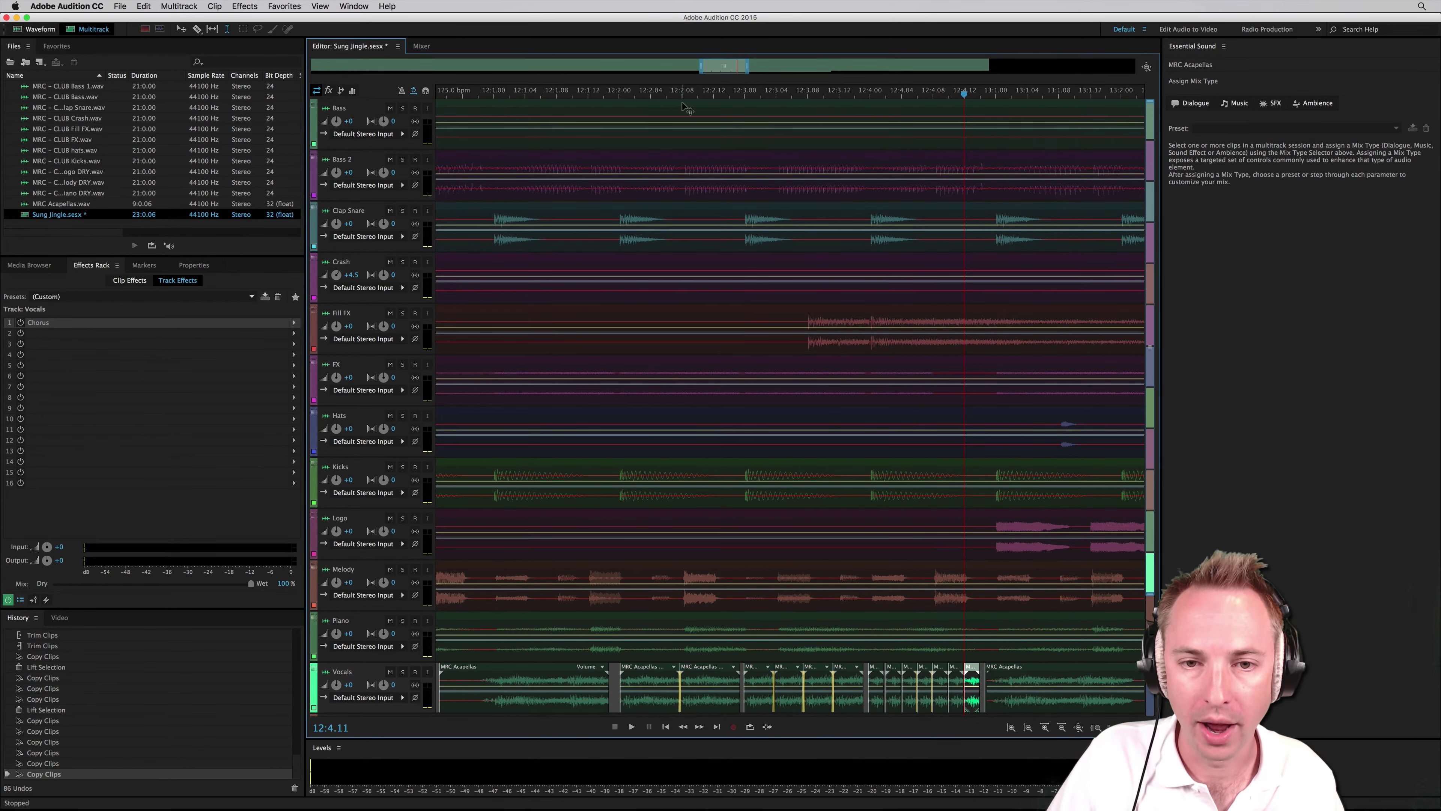
Play the session from 11:2.09 to hear the accelerating vocal stutter run into the main vocal.
scroll(641, 96, down, 5)
click(614, 95)
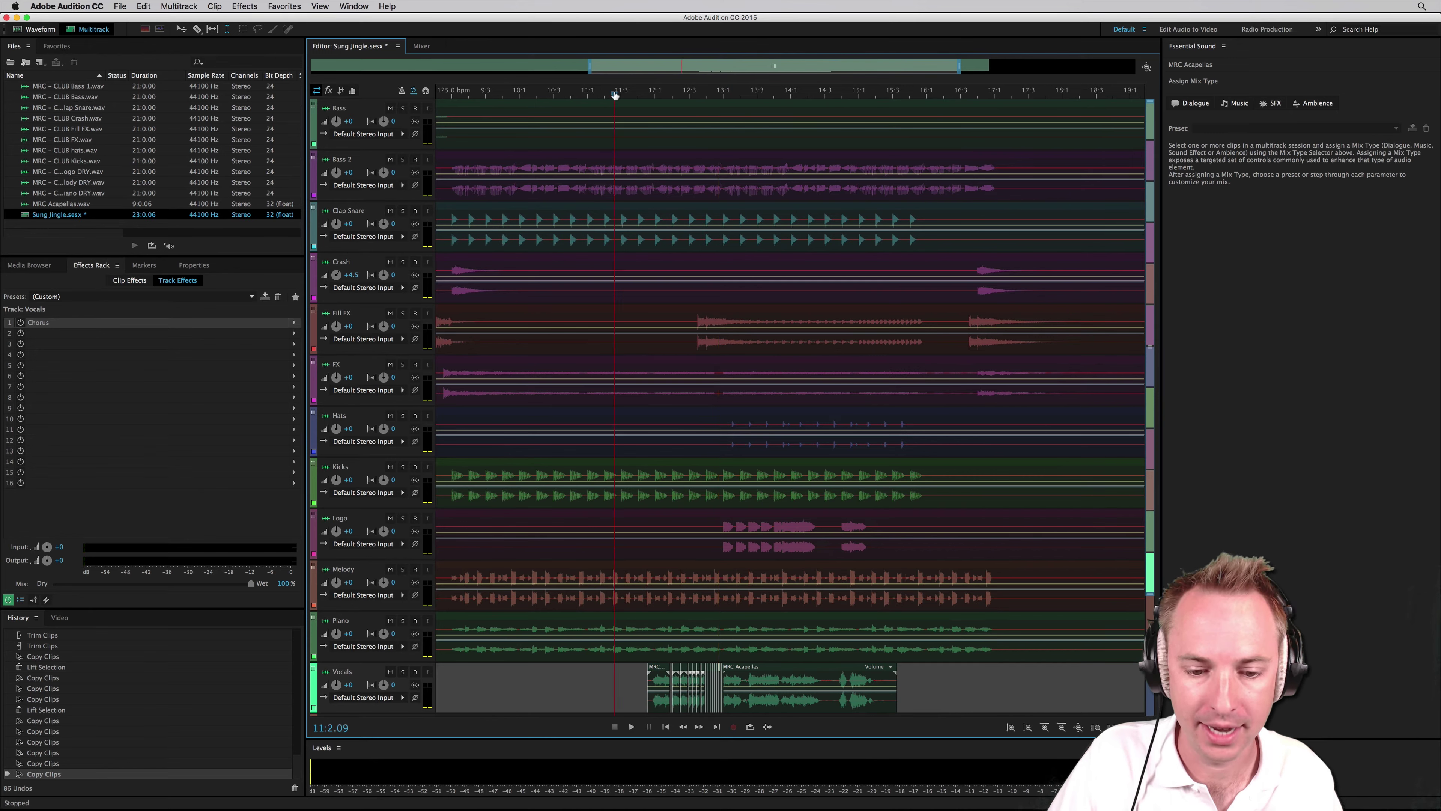
key(space)
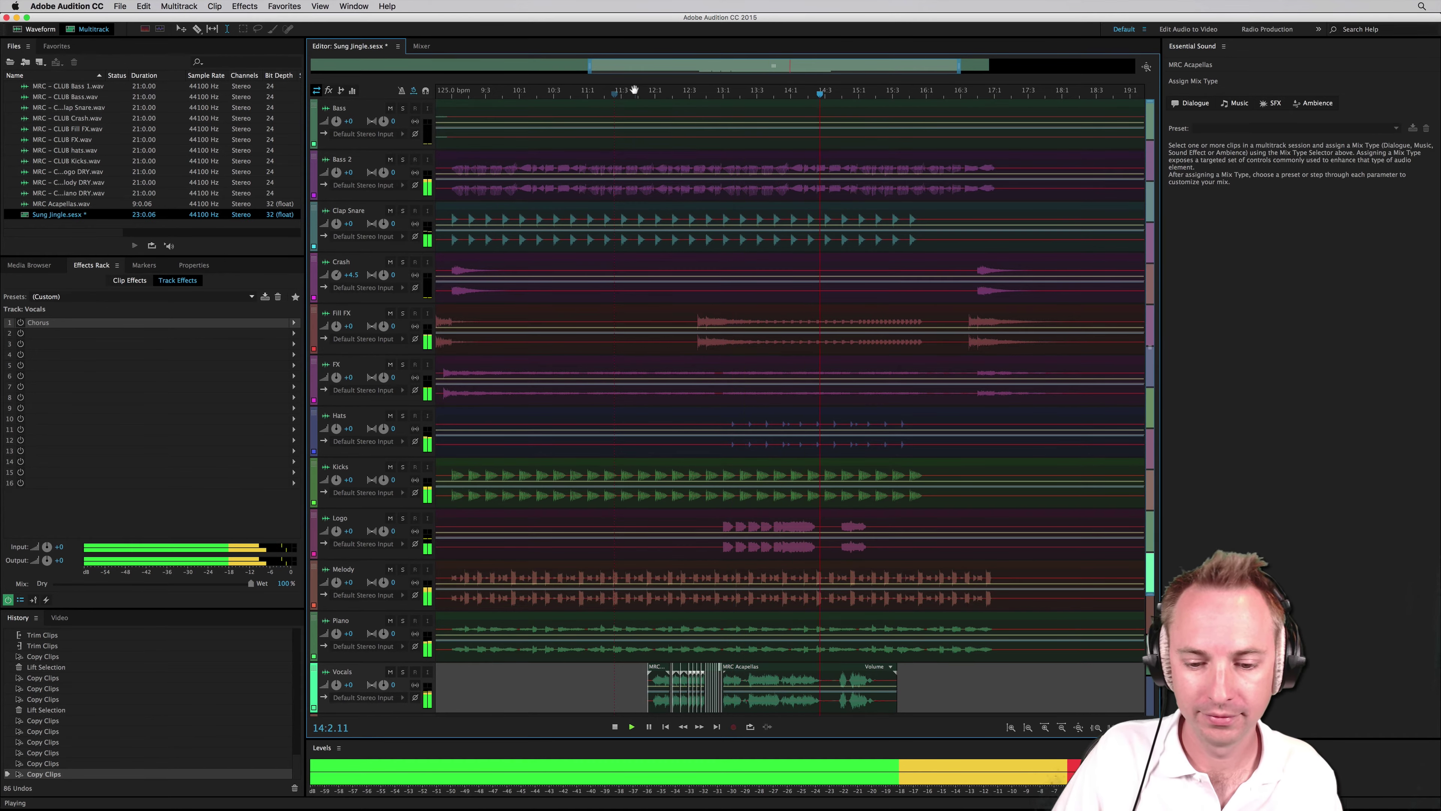
key(space)
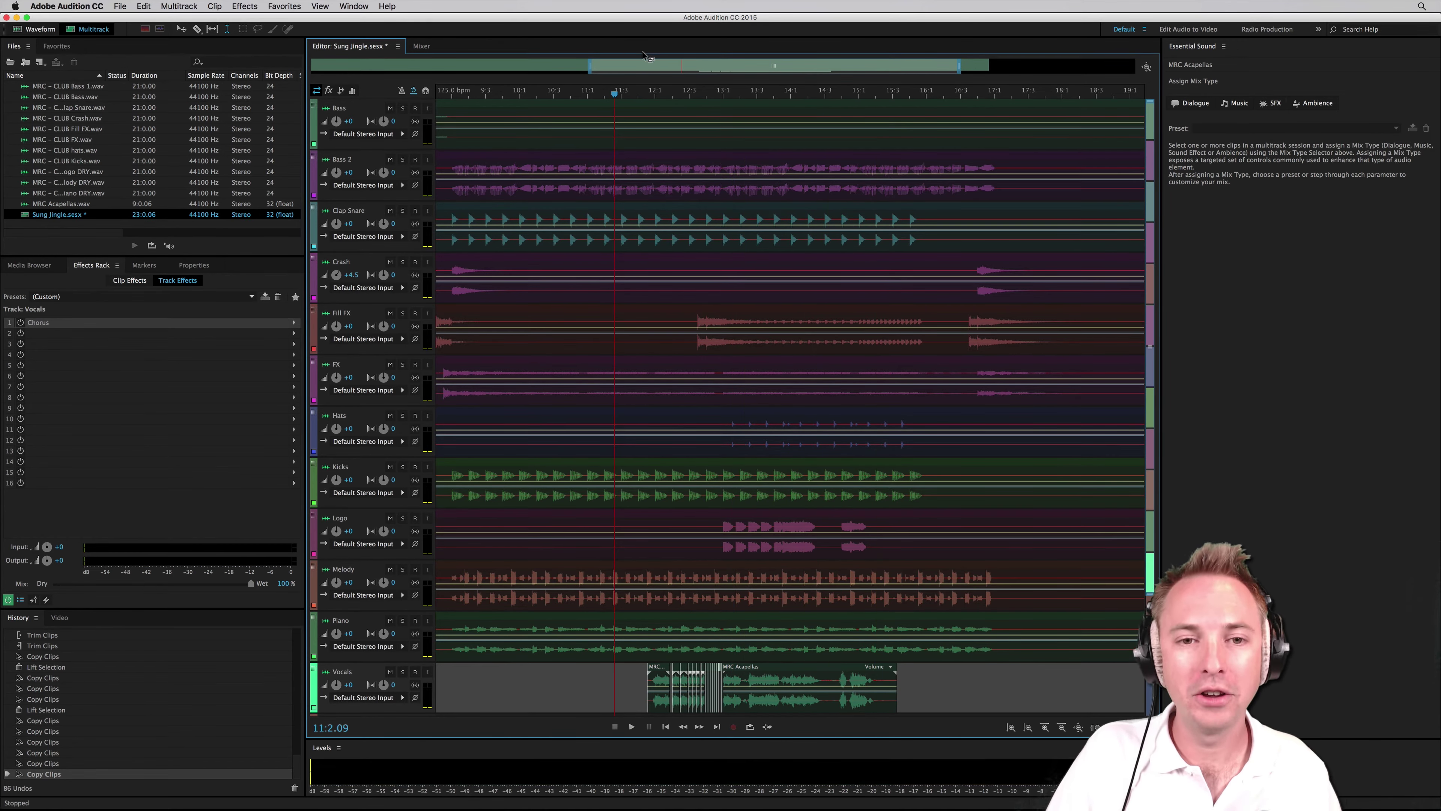
Add short fade-ins and fade-outs at the edges of the vocal clips on beats 12:1, 12:2 and 12:3.
scroll(656, 89, up, 8)
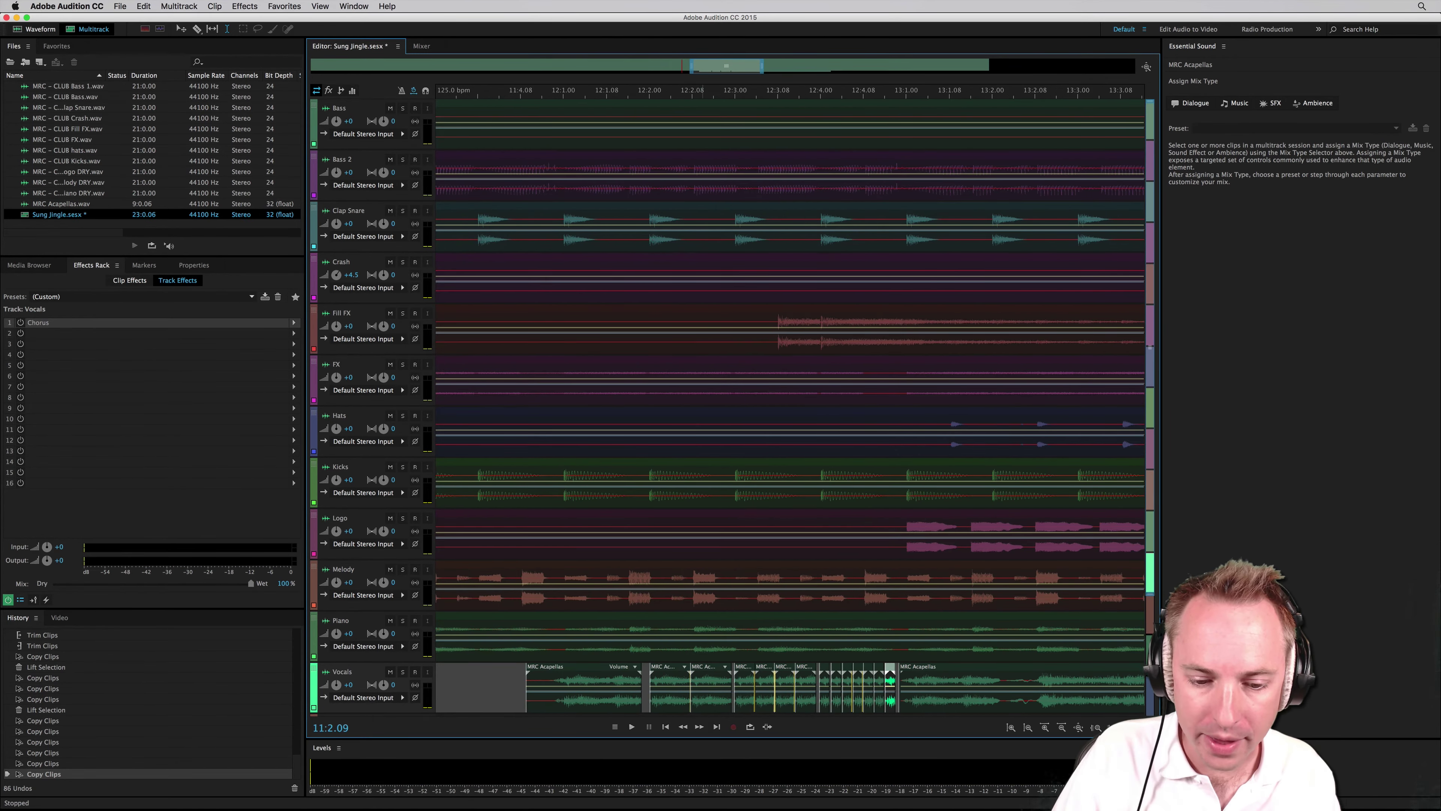
click(616, 691)
drag(631, 675, 718, 675)
click(671, 689)
click(742, 675)
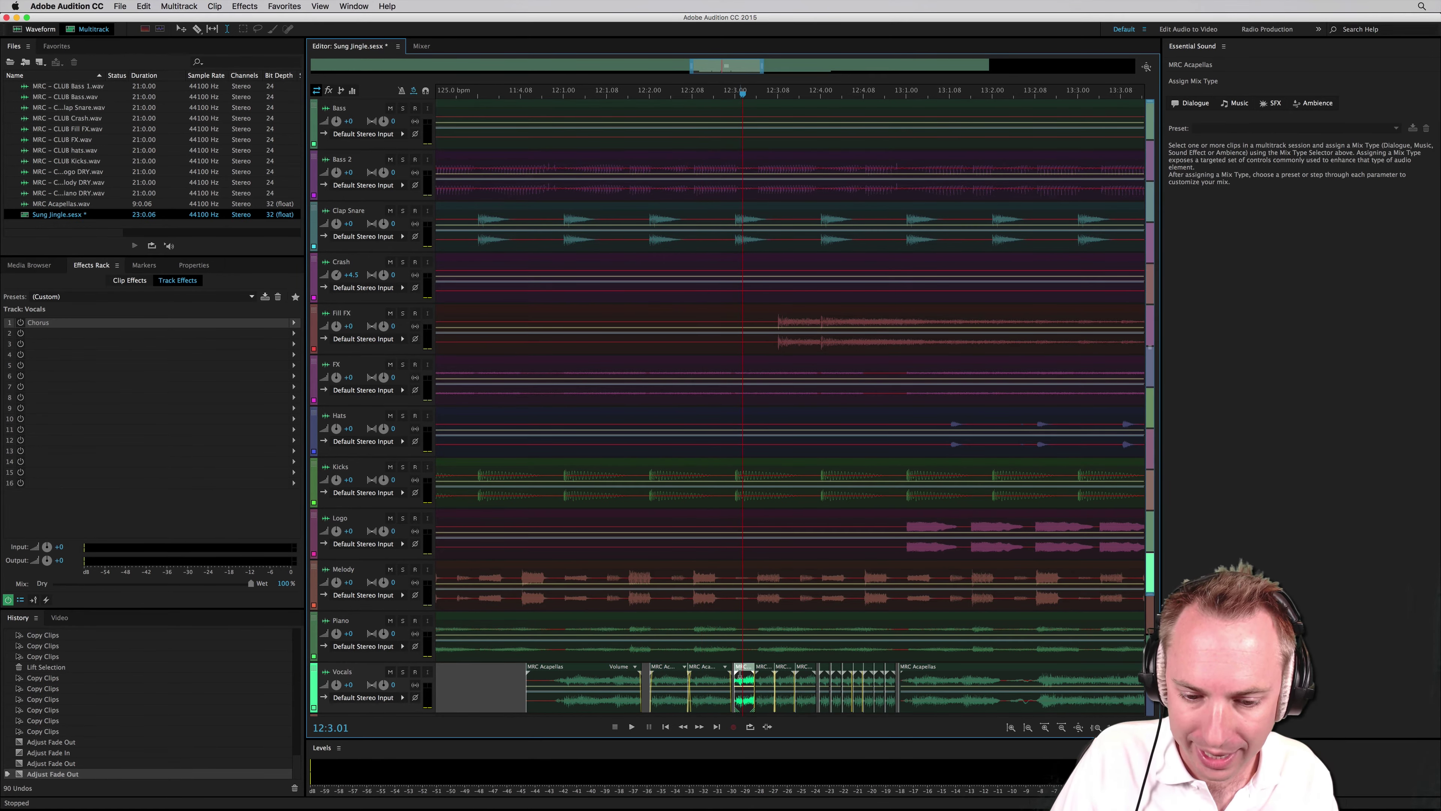
scroll(743, 89, up, 3)
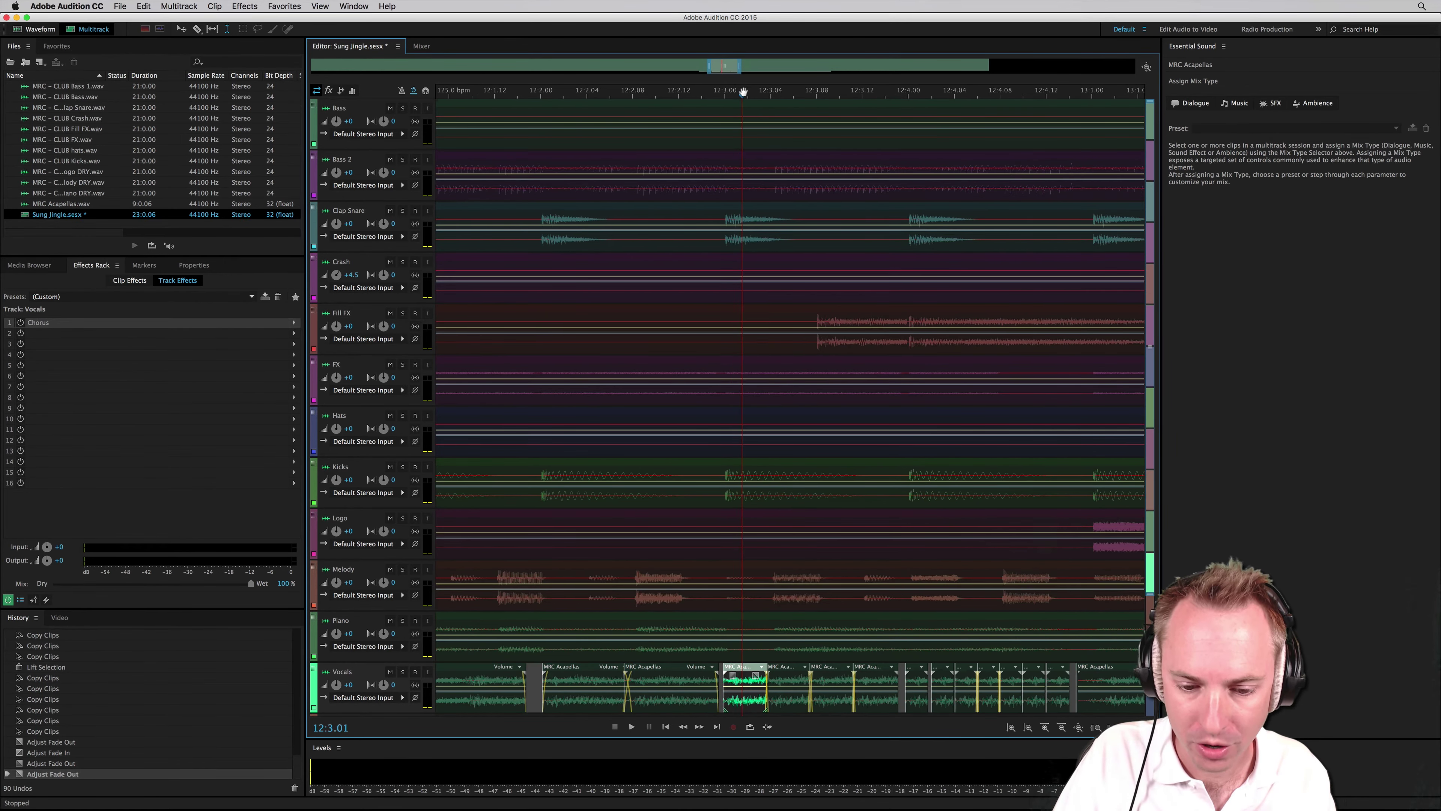
drag(734, 676, 738, 676)
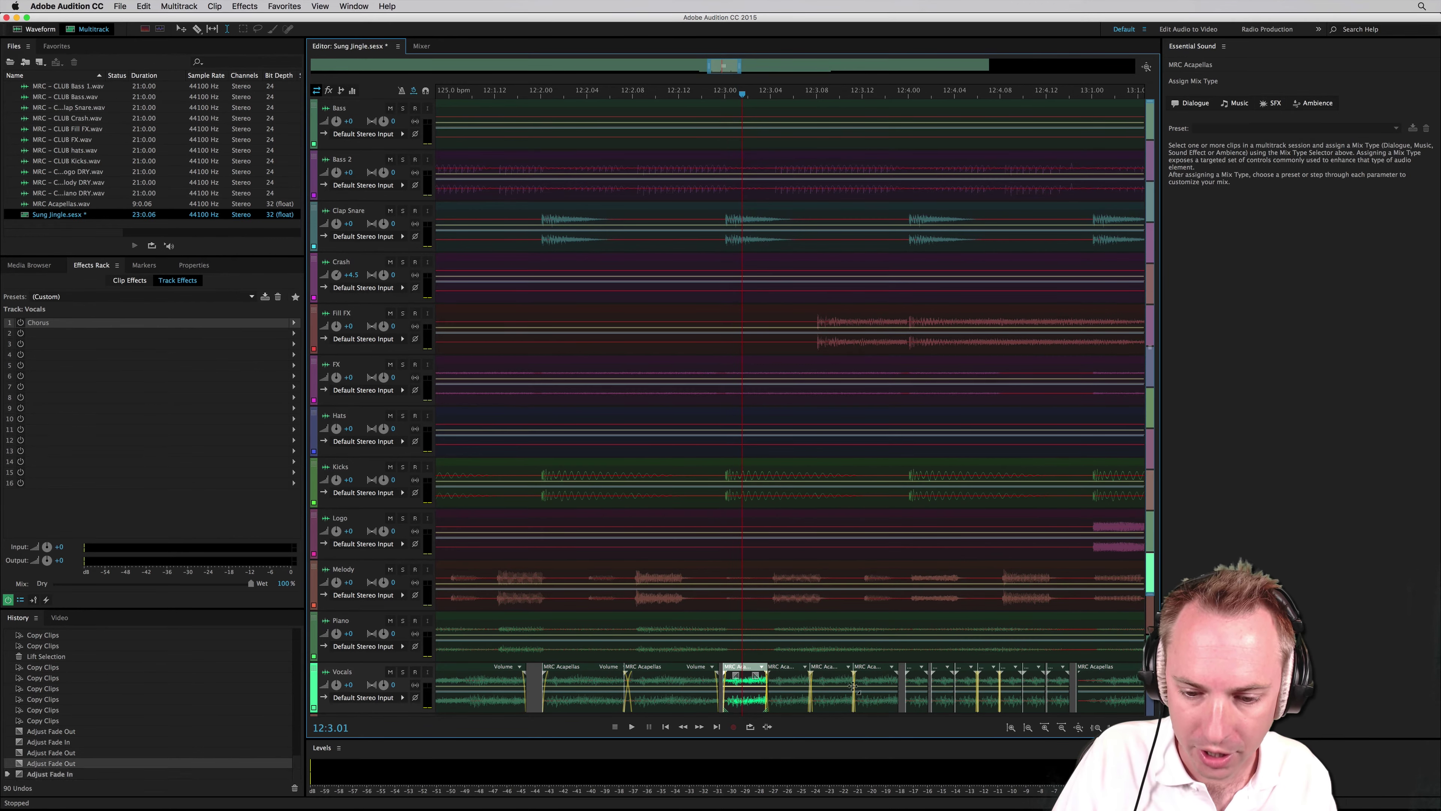
Add short fades to the first three eighth-beat vocal clips on beat 12:4.
click(920, 679)
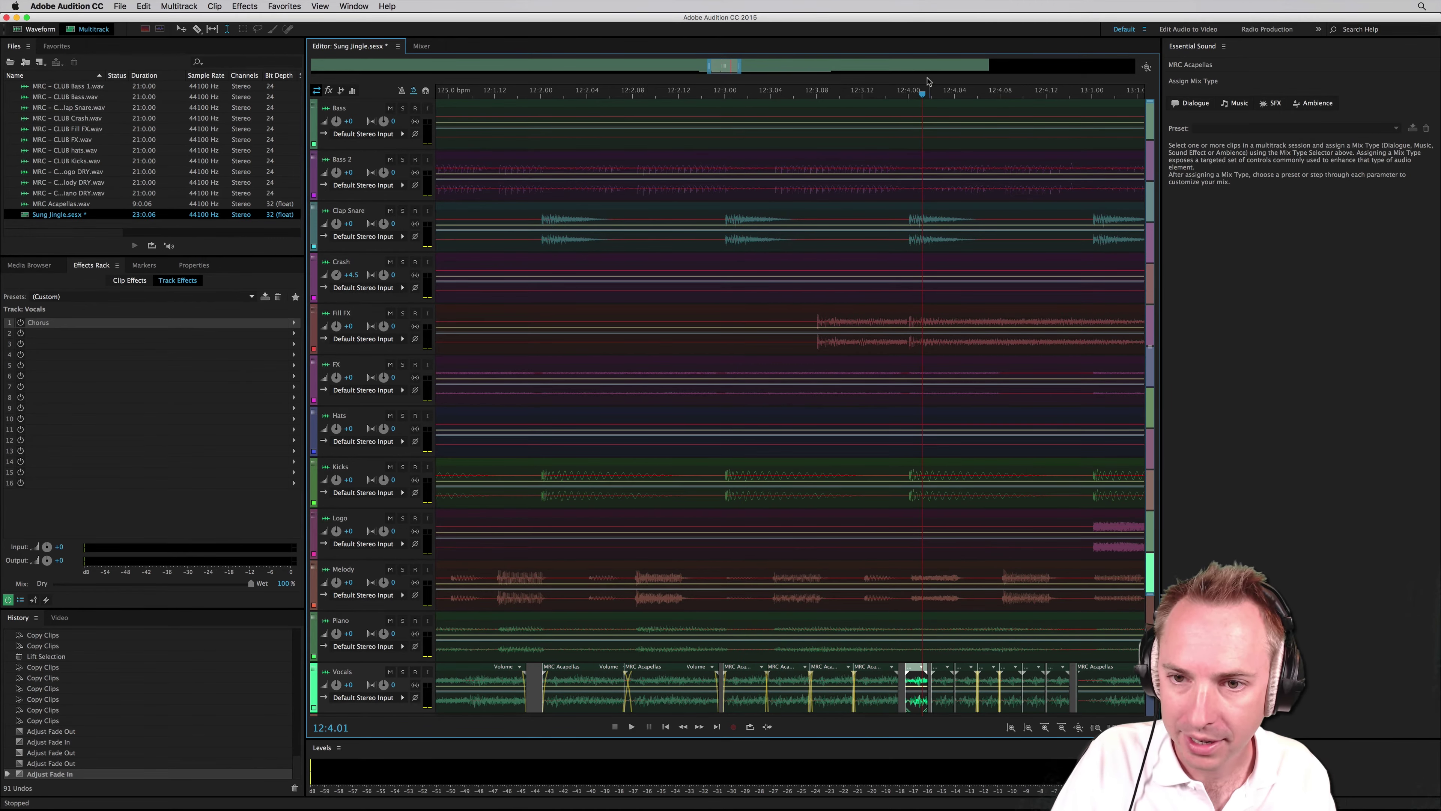
scroll(929, 81, up, 3)
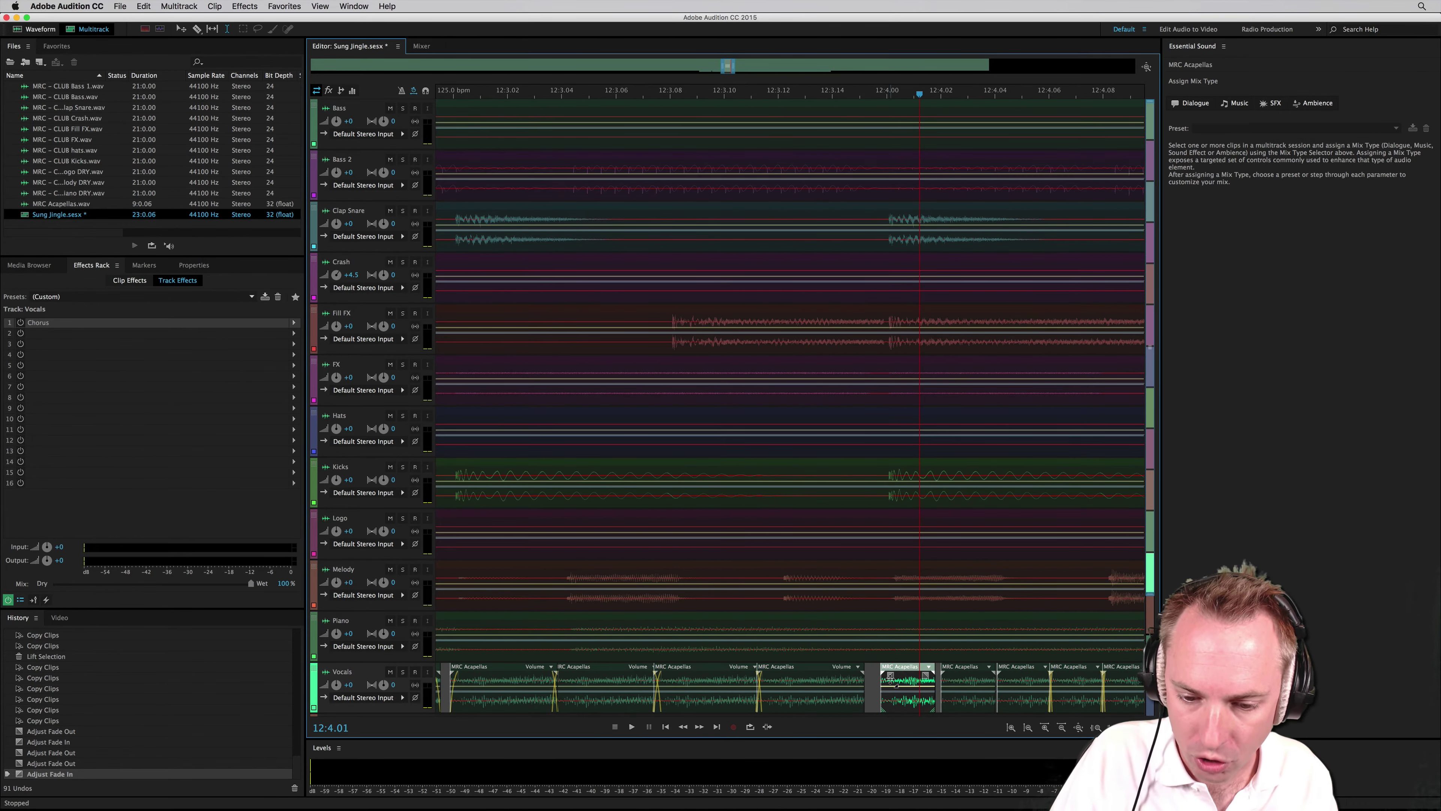
drag(891, 676, 895, 675)
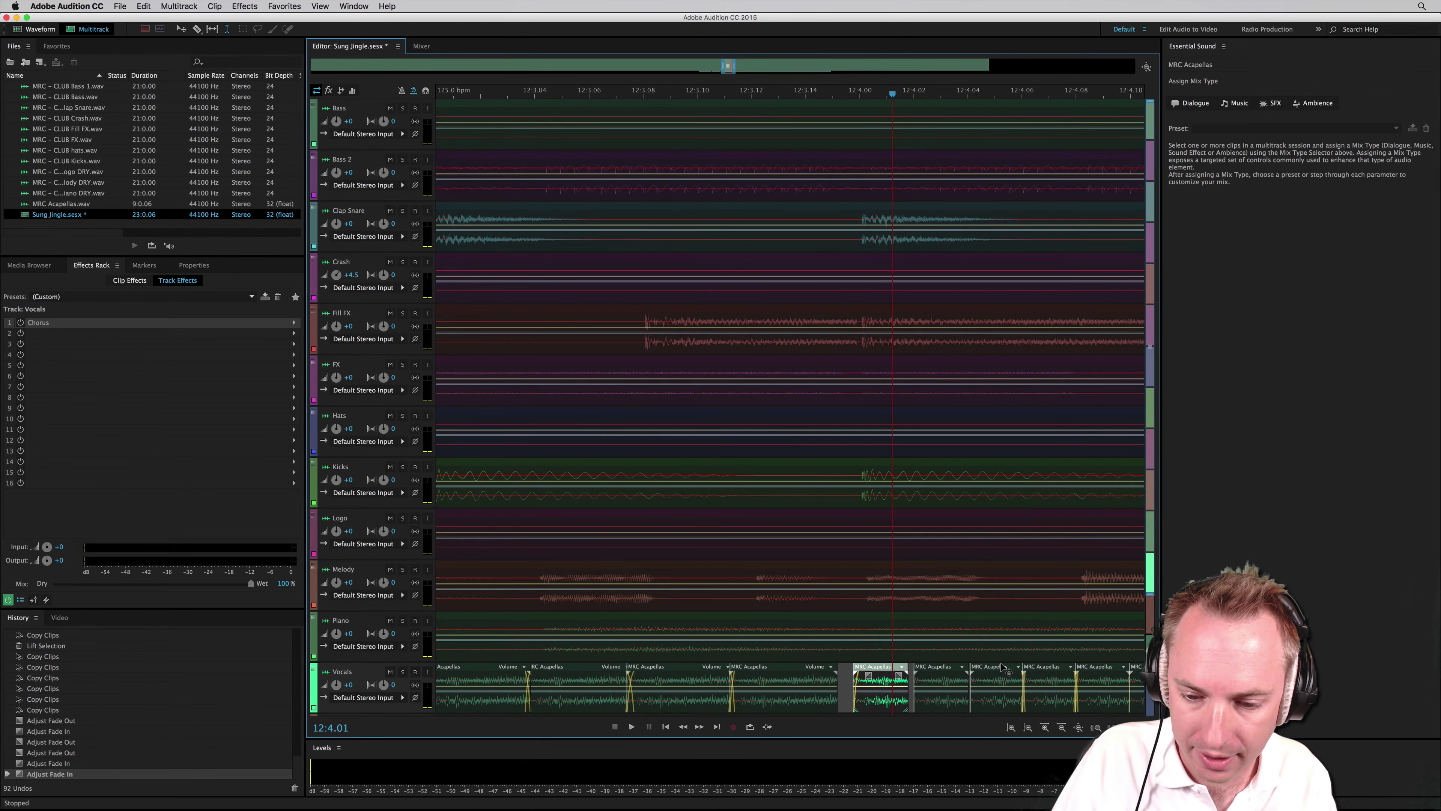
scroll(902, 674, down, 2)
scroll(901, 675, right, 2)
click(913, 638)
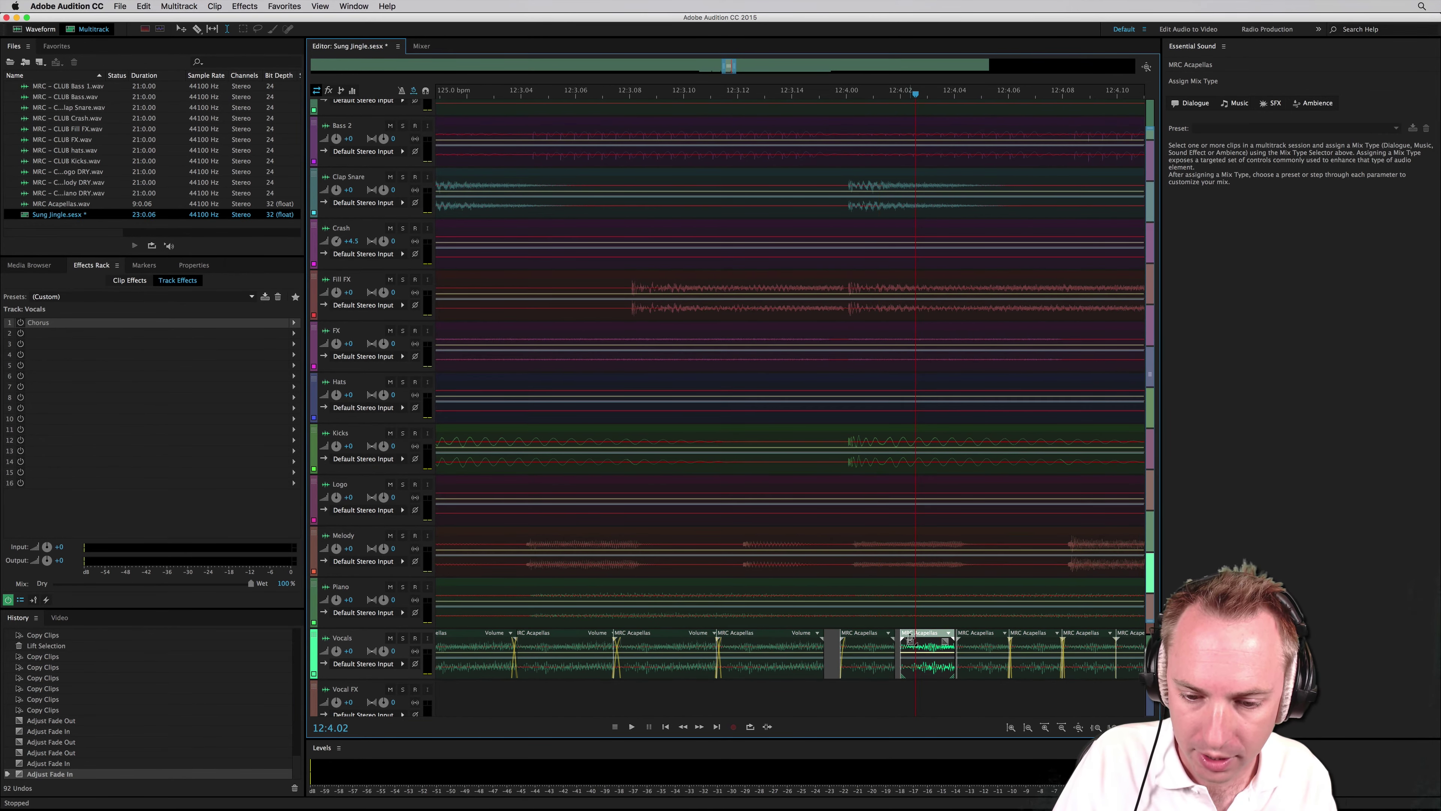
drag(909, 640, 995, 641)
click(968, 640)
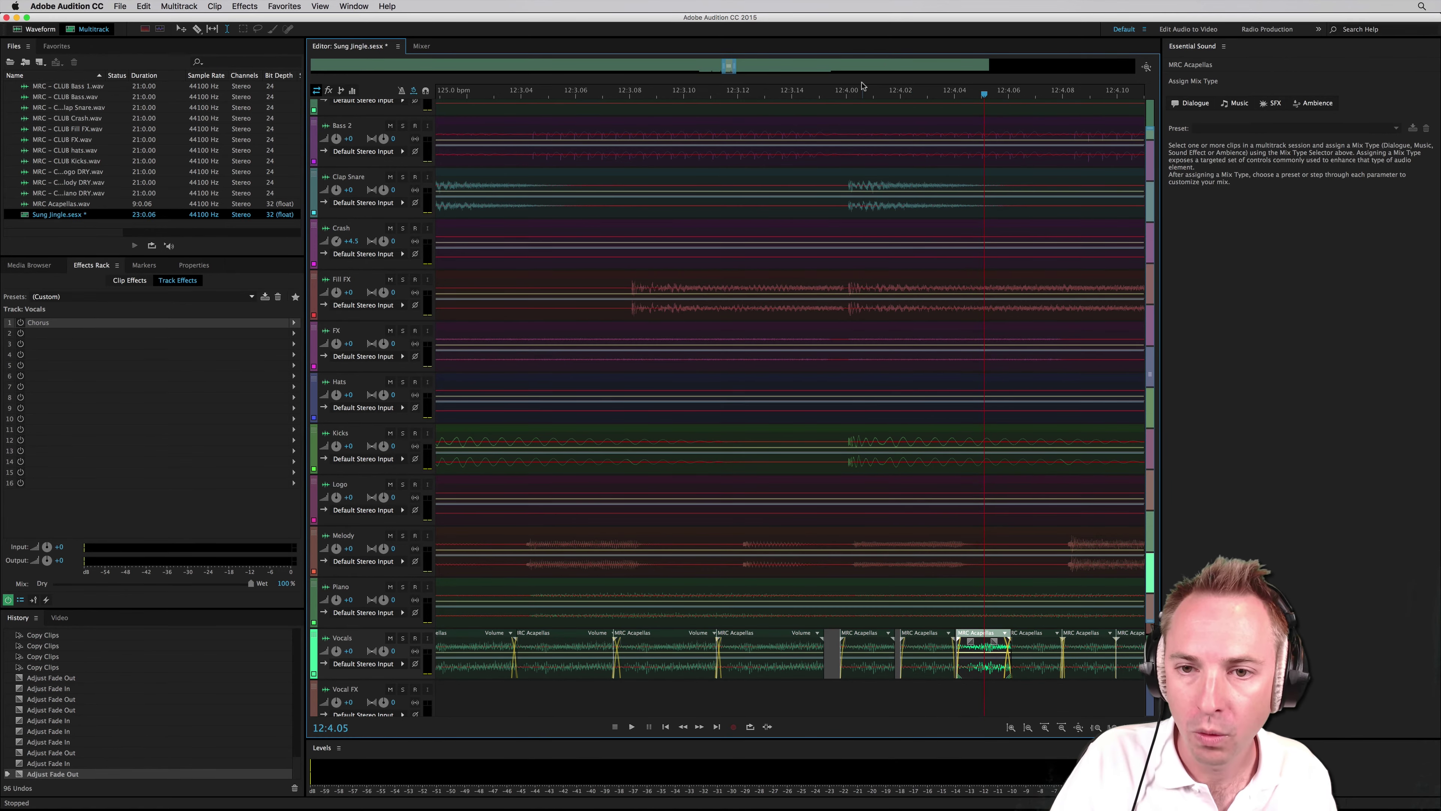
Play the session from 11:3.11 to check how the faded vocal stutter sounds.
scroll(860, 87, down, 5)
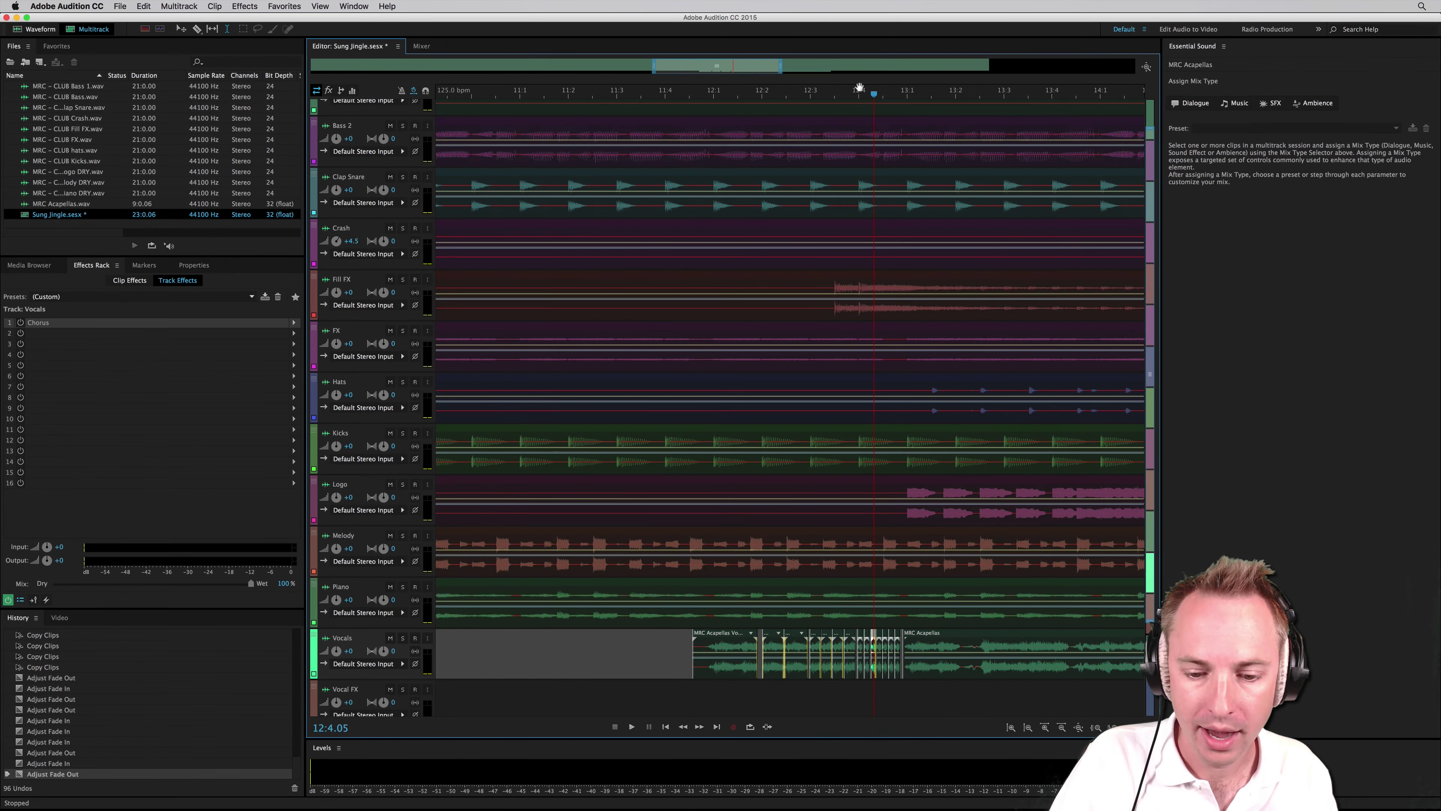
click(717, 663)
key(space)
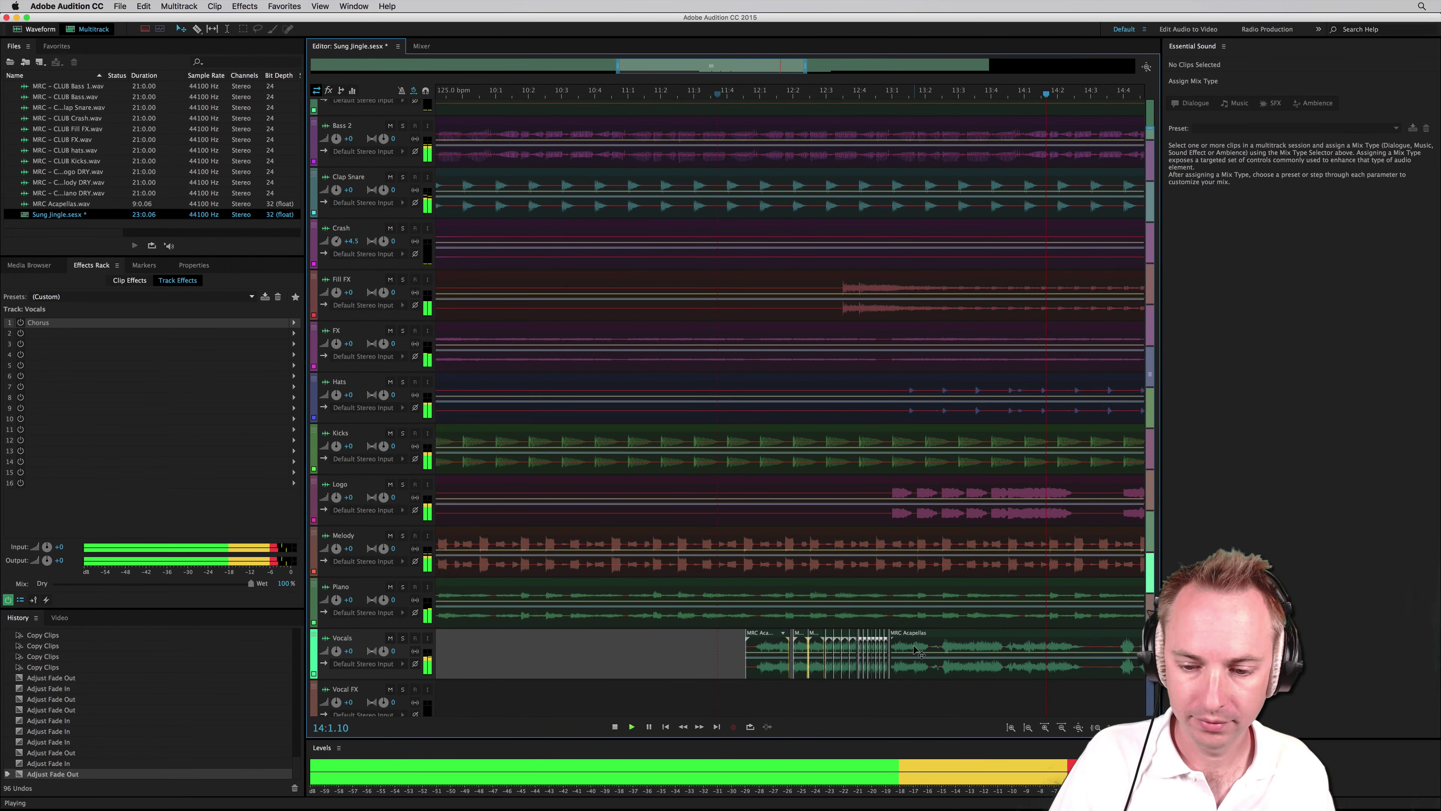
key(space)
Select all the chopped vocal clips before 13:1, lock them in time and move them down to the Vocal FX track.
drag(761, 670, 789, 676)
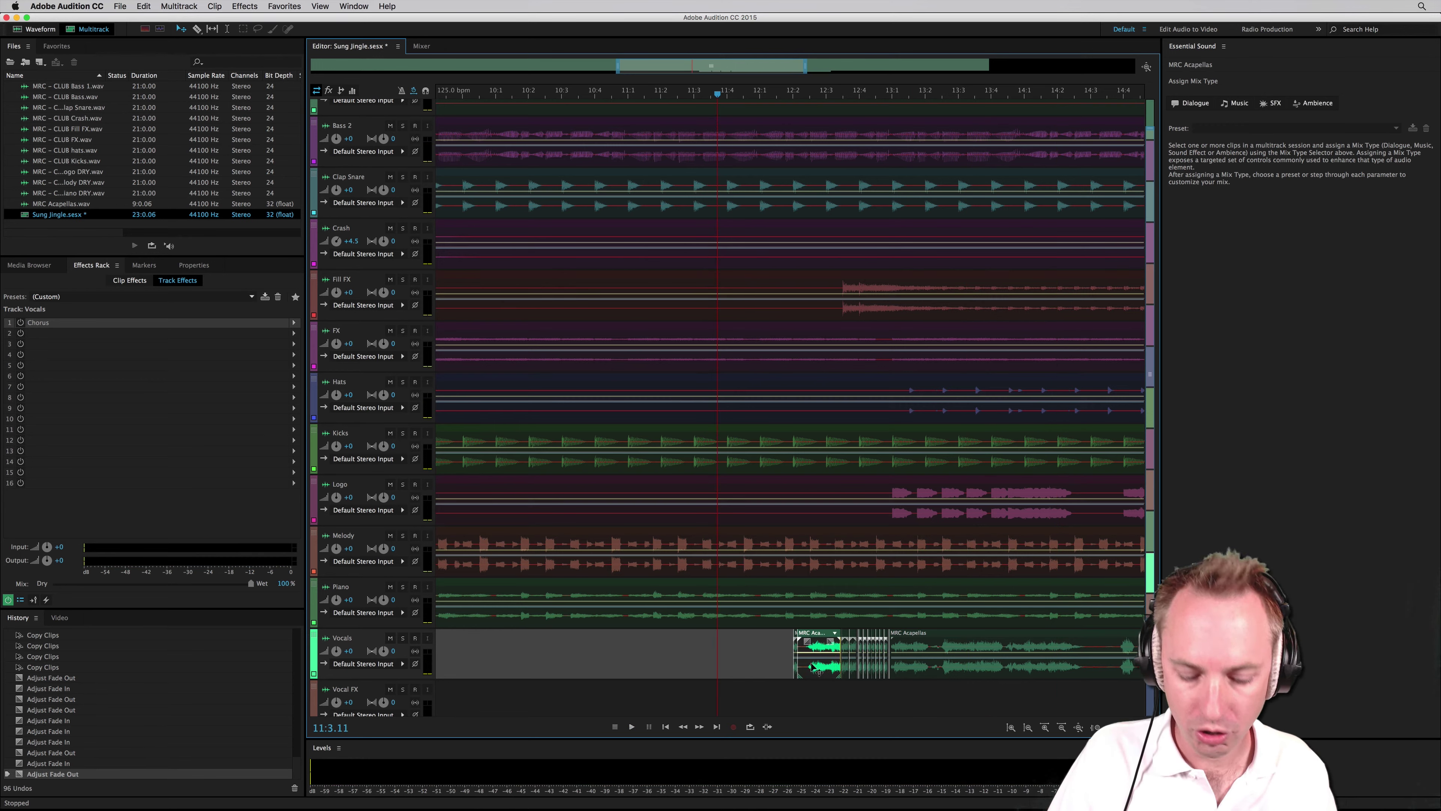
key(cmd+z)
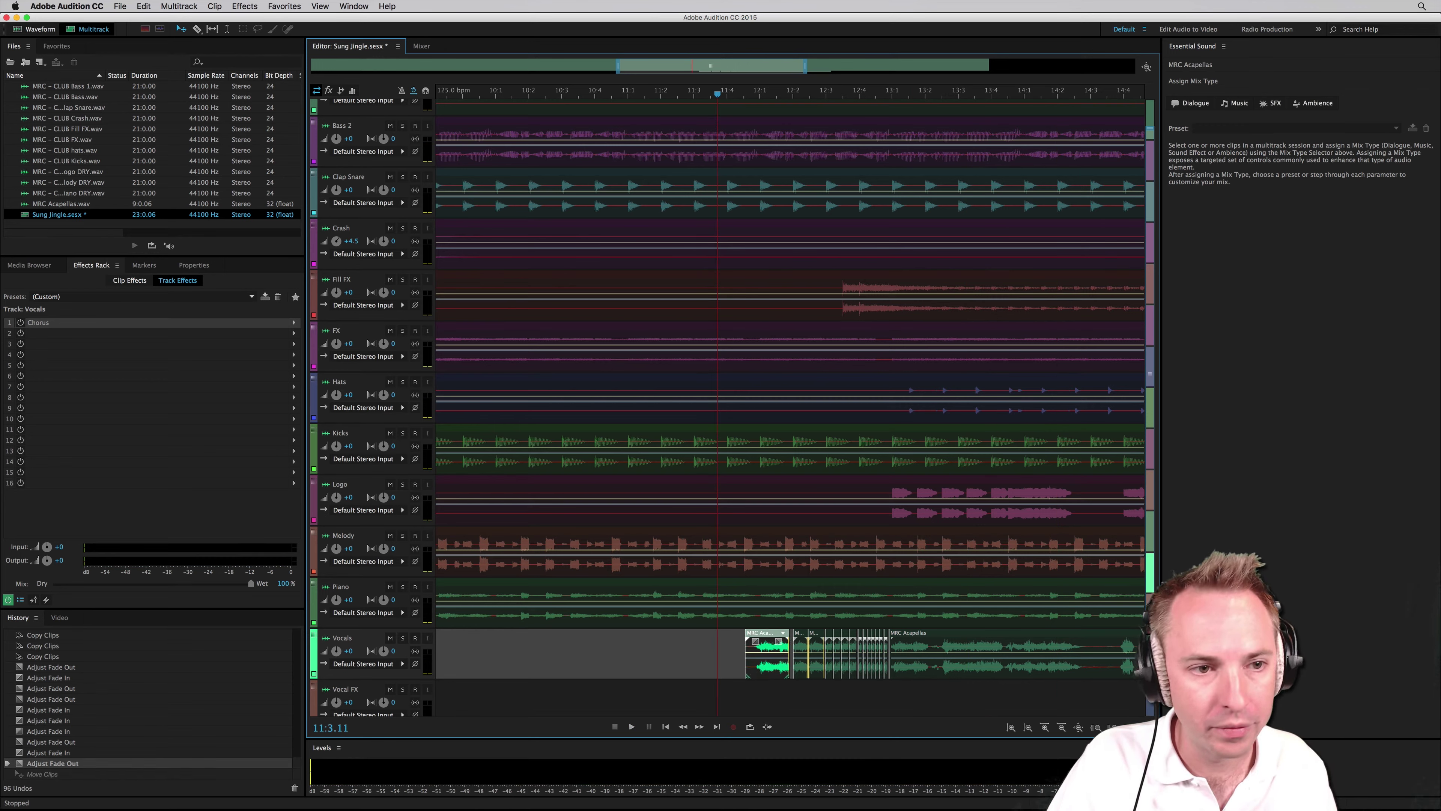
click(227, 28)
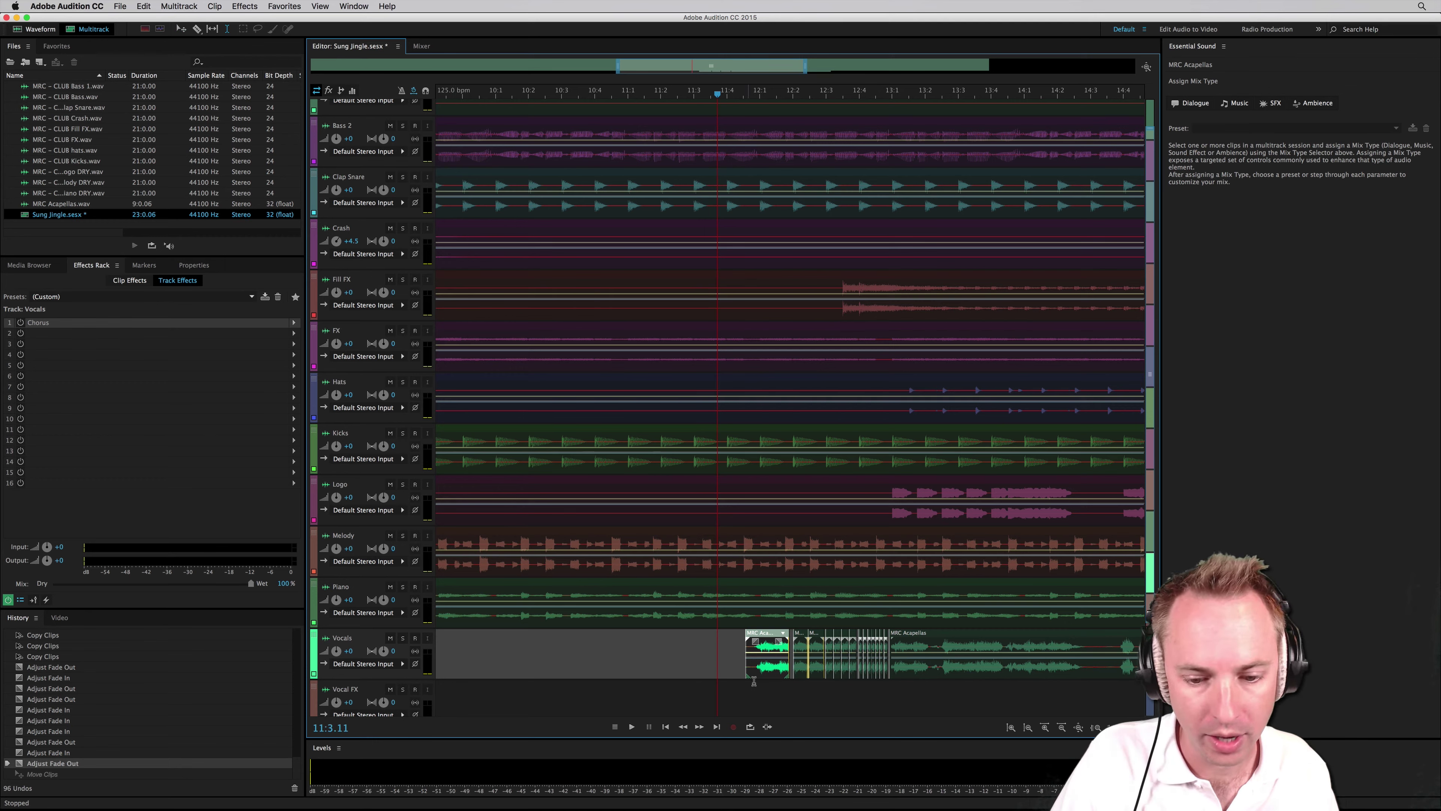
drag(758, 668, 884, 668)
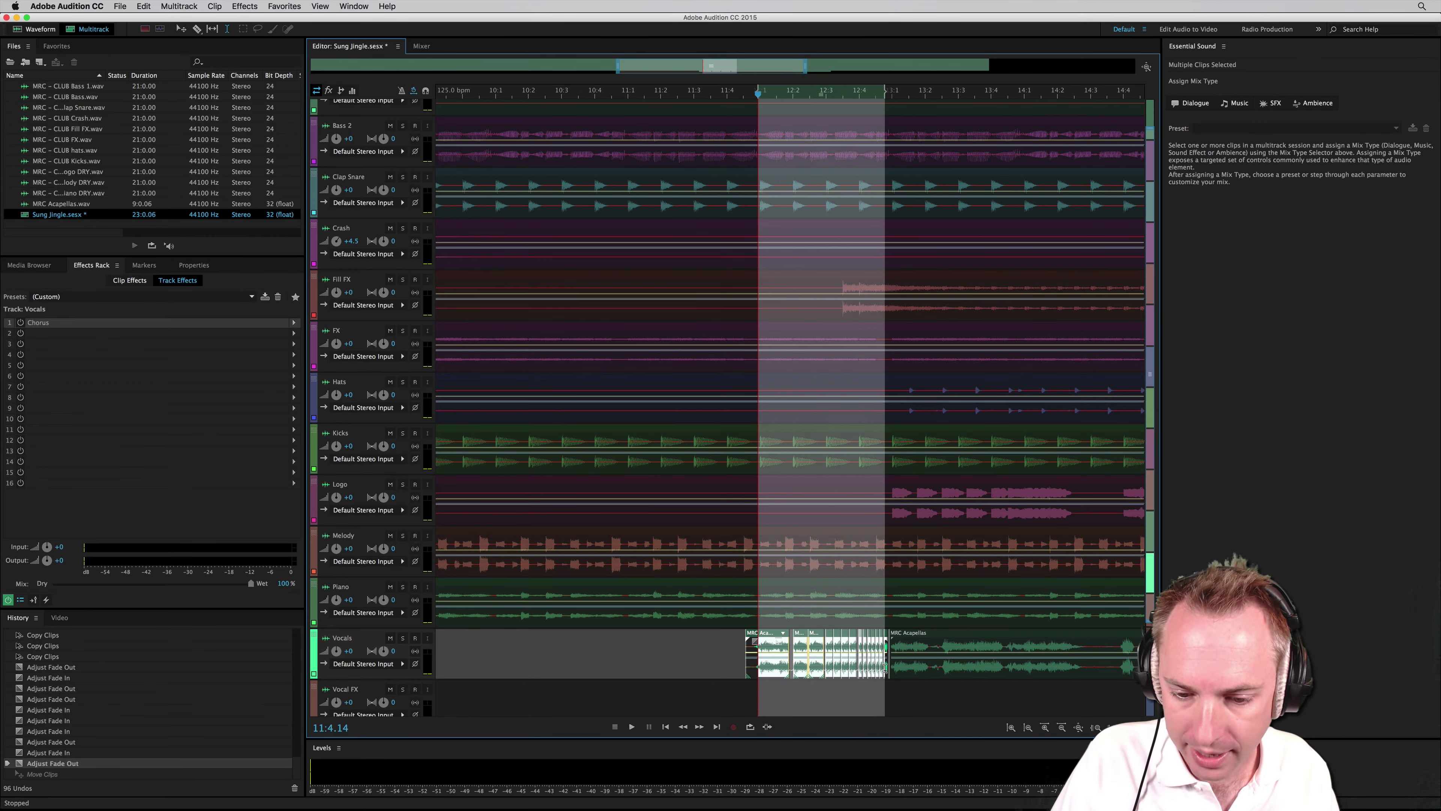
right_click(745, 673)
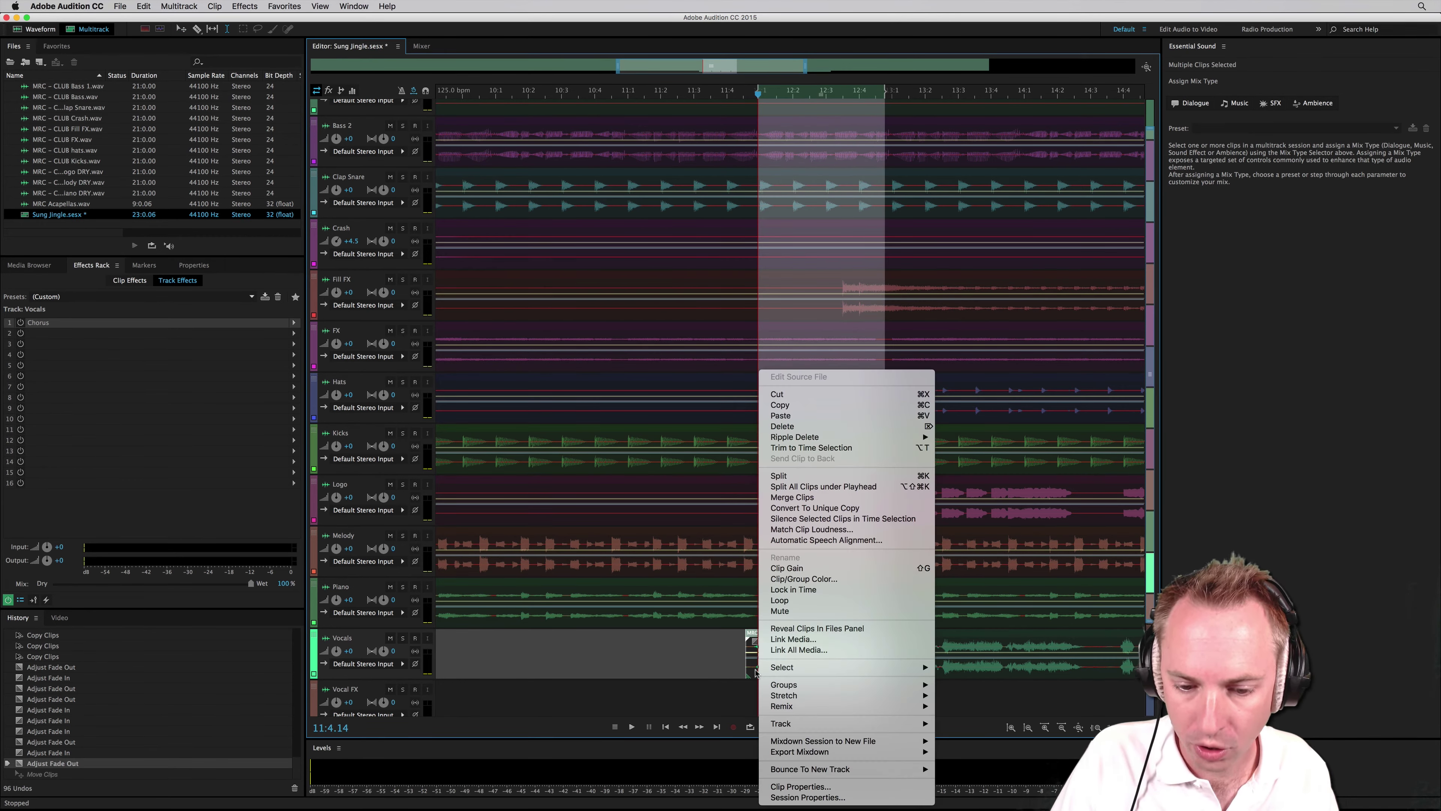
click(782, 589)
drag(766, 667, 764, 691)
scroll(738, 624, down, 3)
click(736, 605)
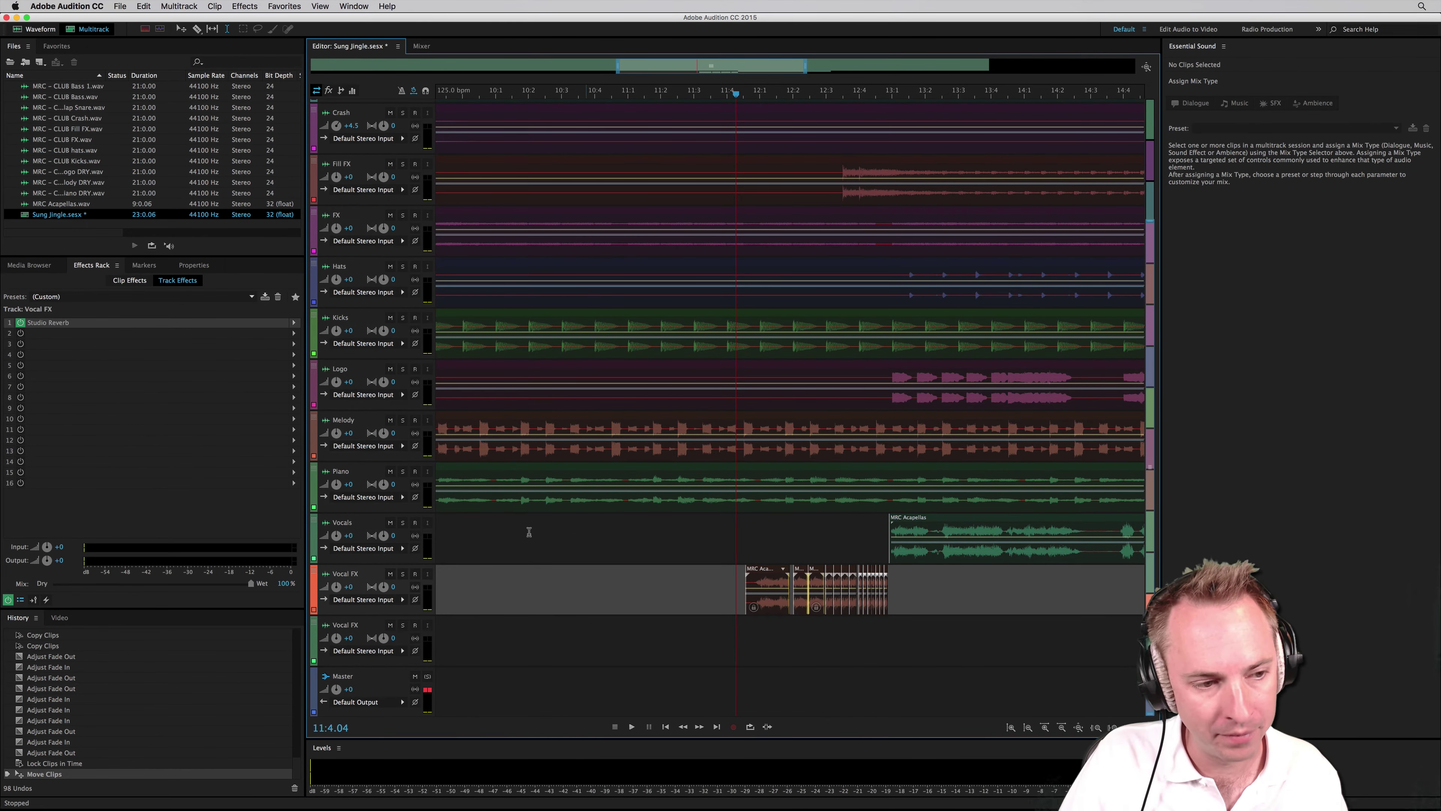
Solo the Vocal FX track and play the stutter clips with its Studio Reverb.
click(403, 574)
click(746, 628)
key(space)
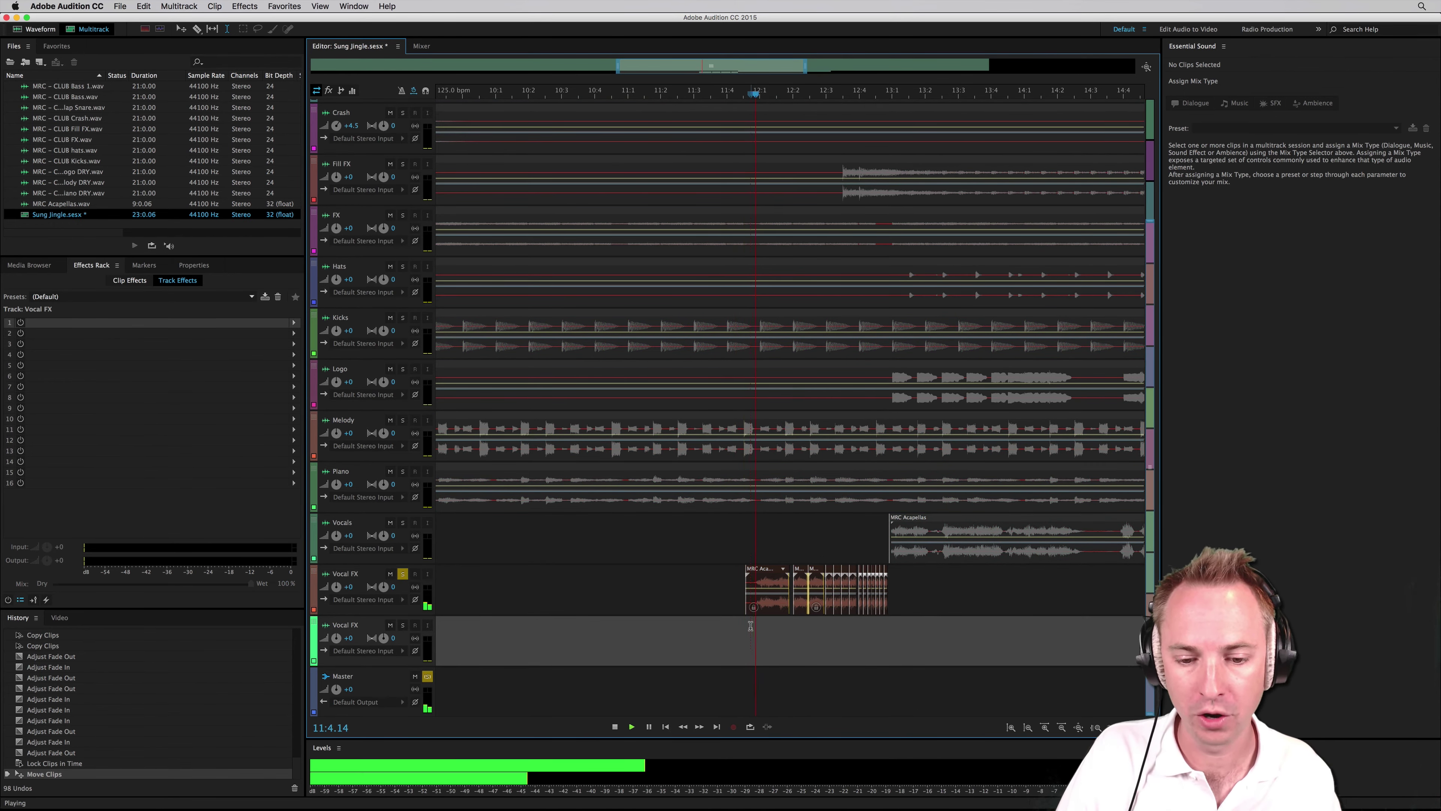
key(space)
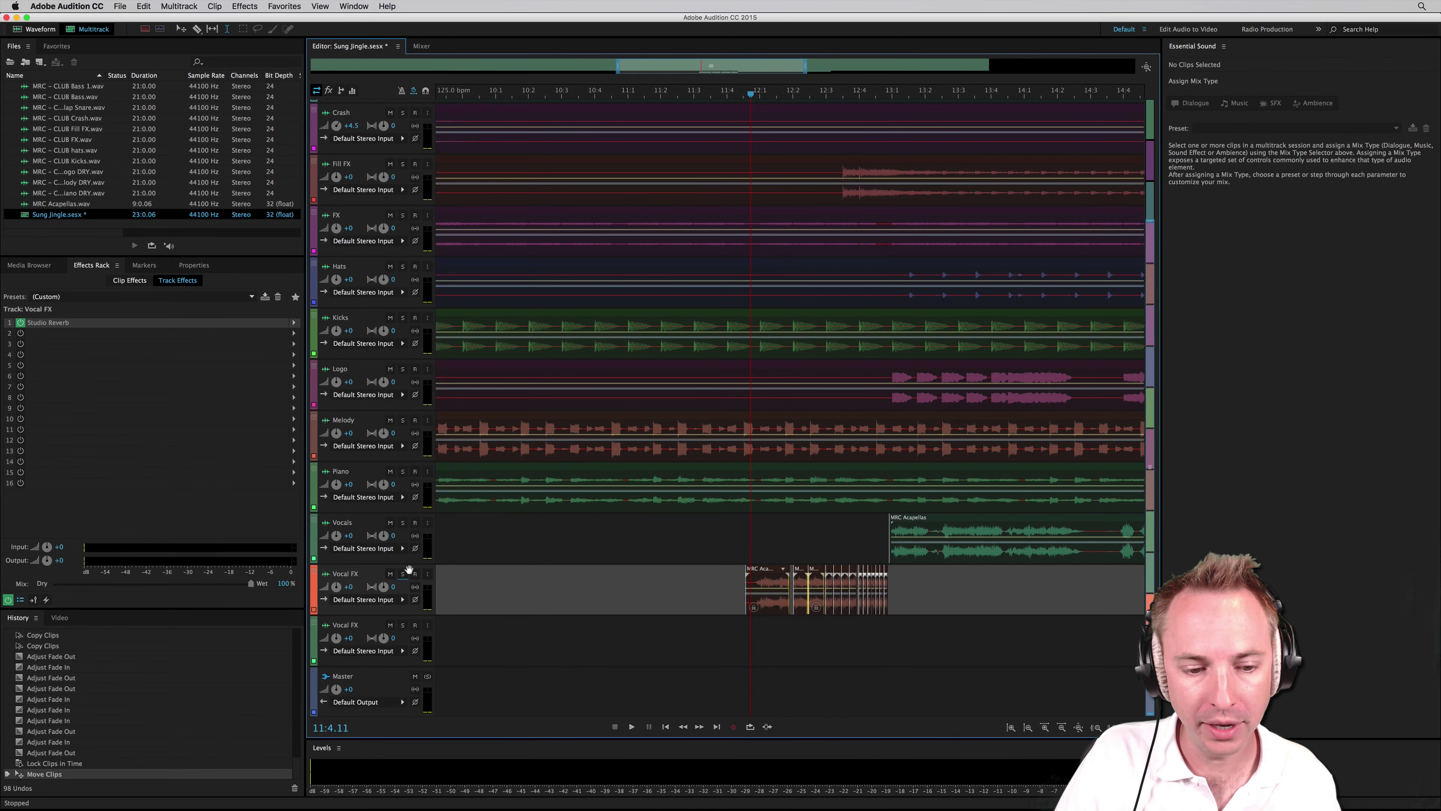
Play the stutter in the full mix, raise the Vocal FX track's volume and play it again.
key(space)
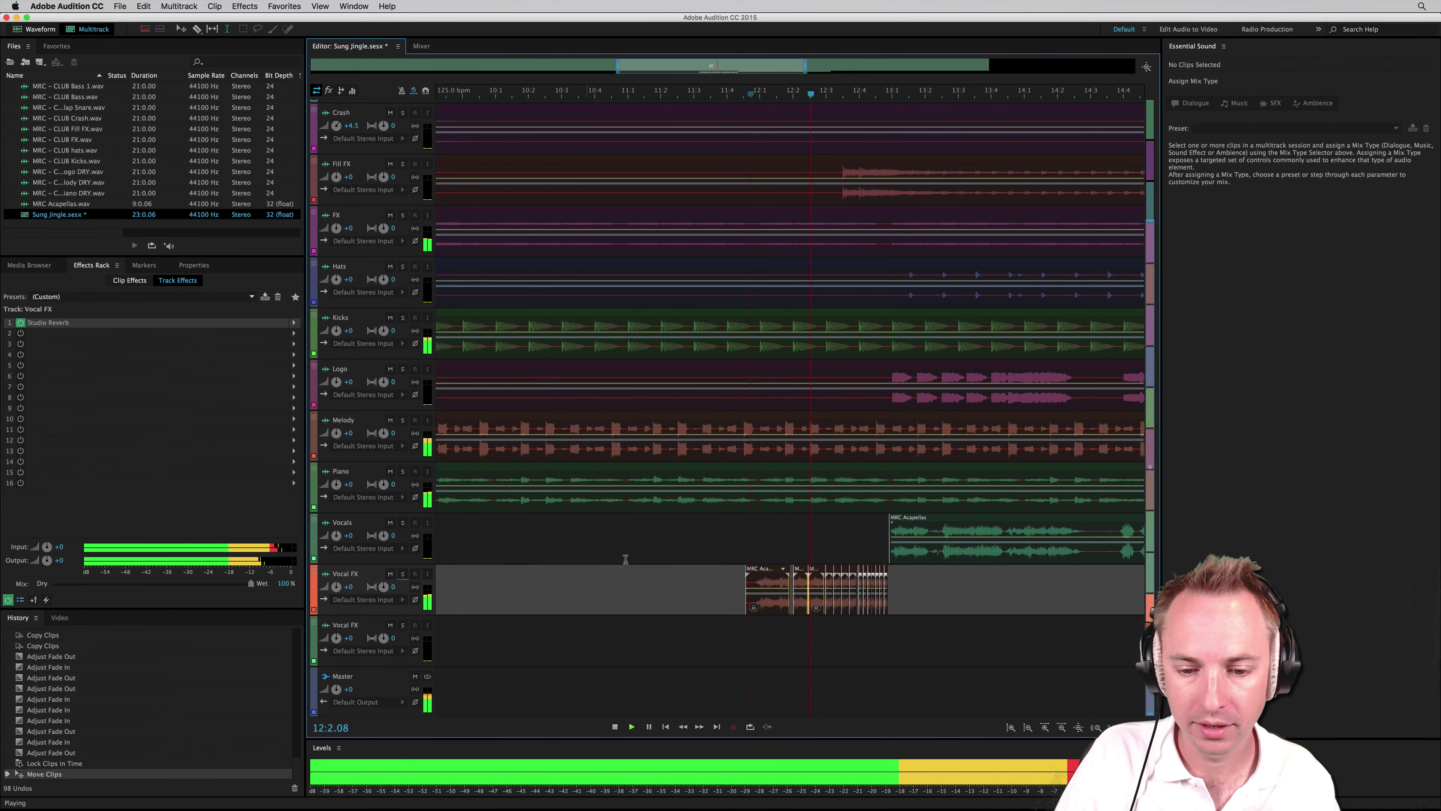
key(space)
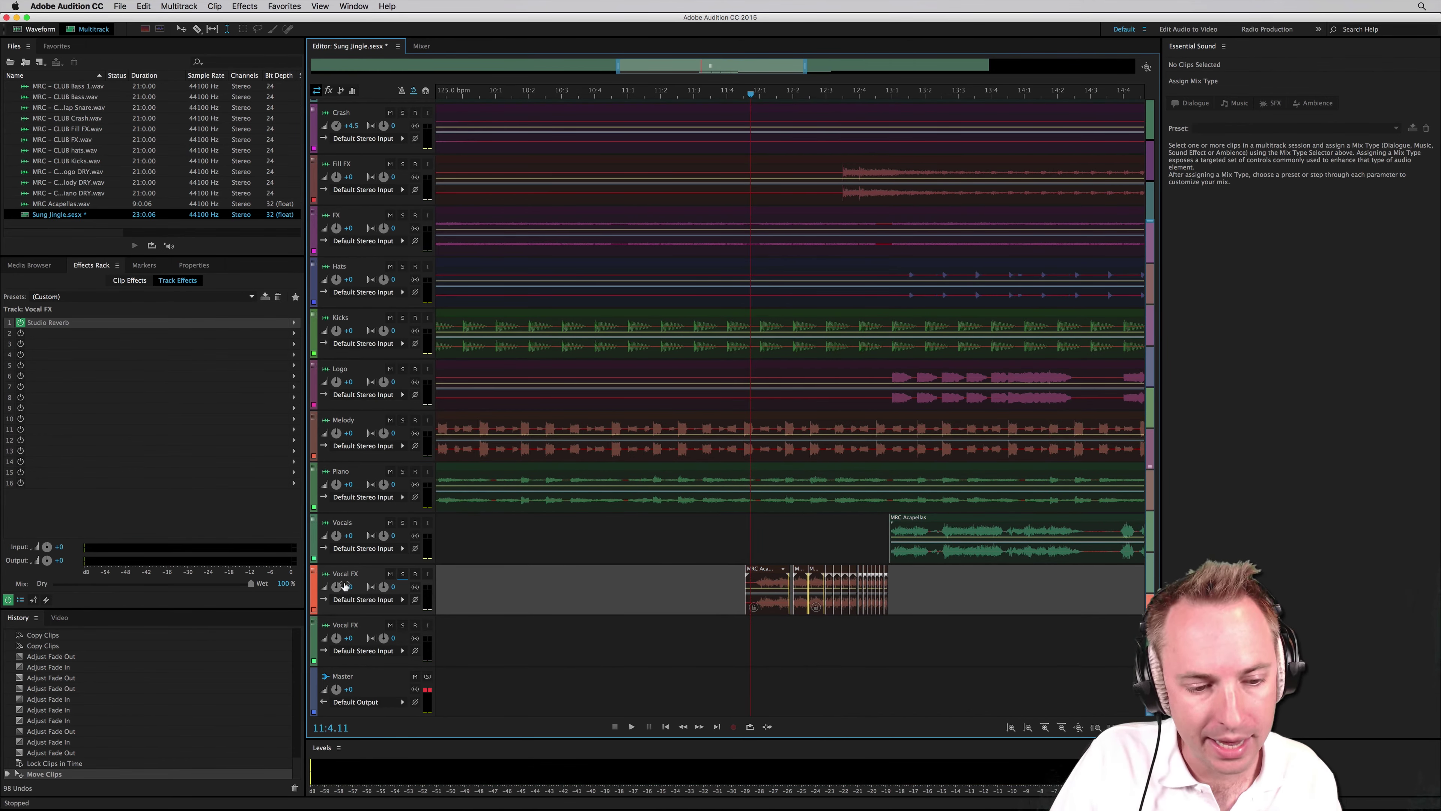
drag(340, 585, 341, 581)
key(space)
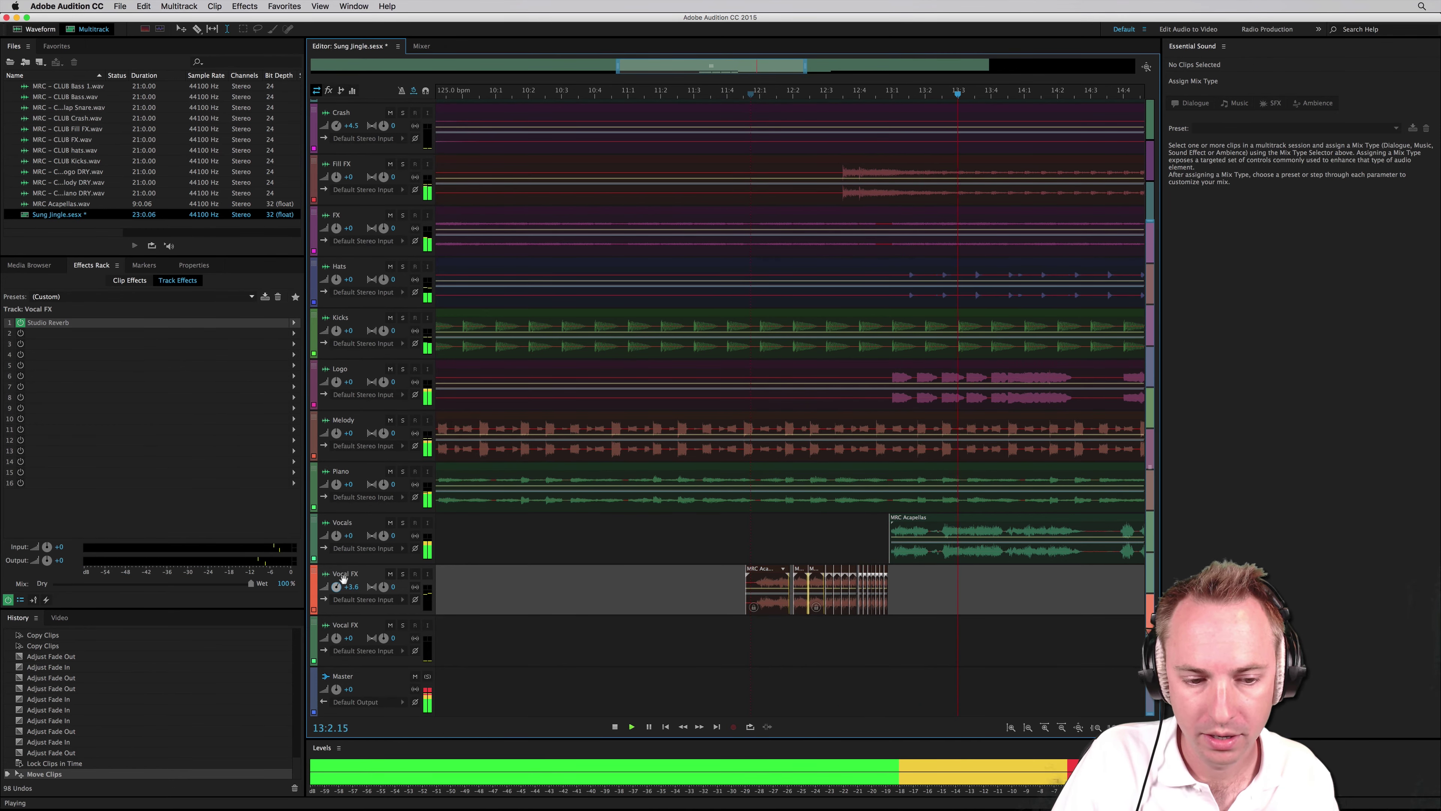
Stop playback and examine the full jingle arrangement across all tracks, from Bass down to Vocal FX and Master.
key(space)
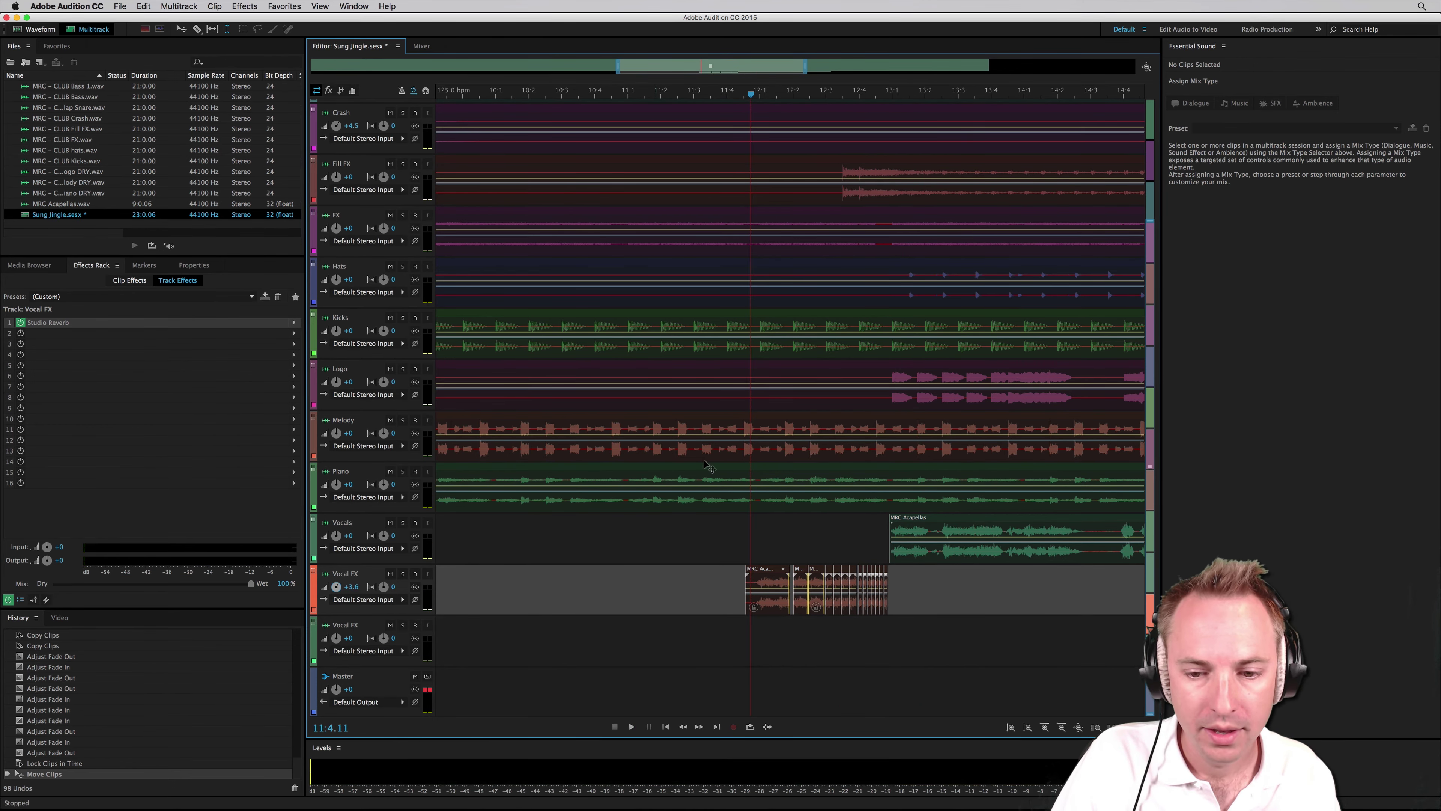
click(346, 486)
scroll(638, 375, up, 10)
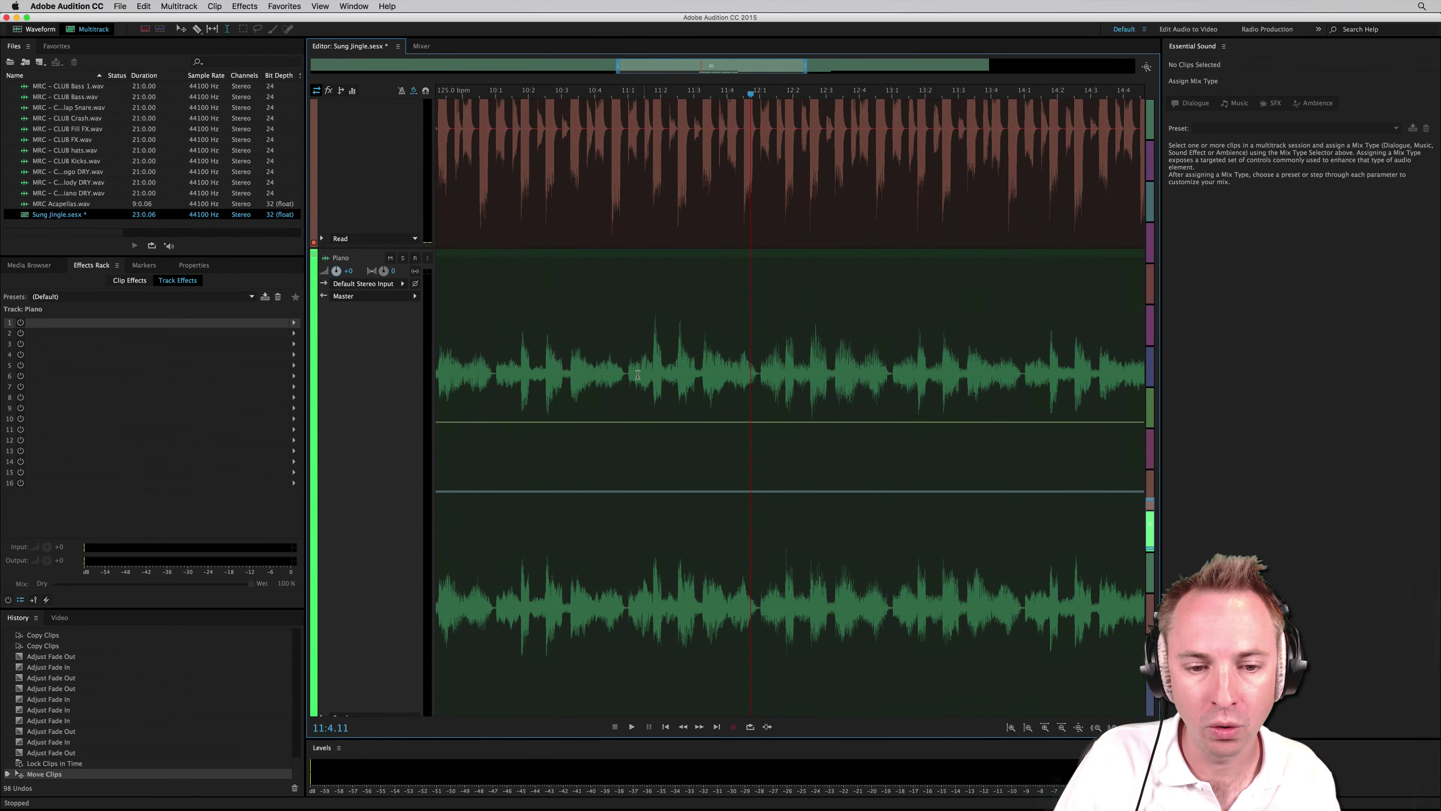
scroll(671, 85, down, 5)
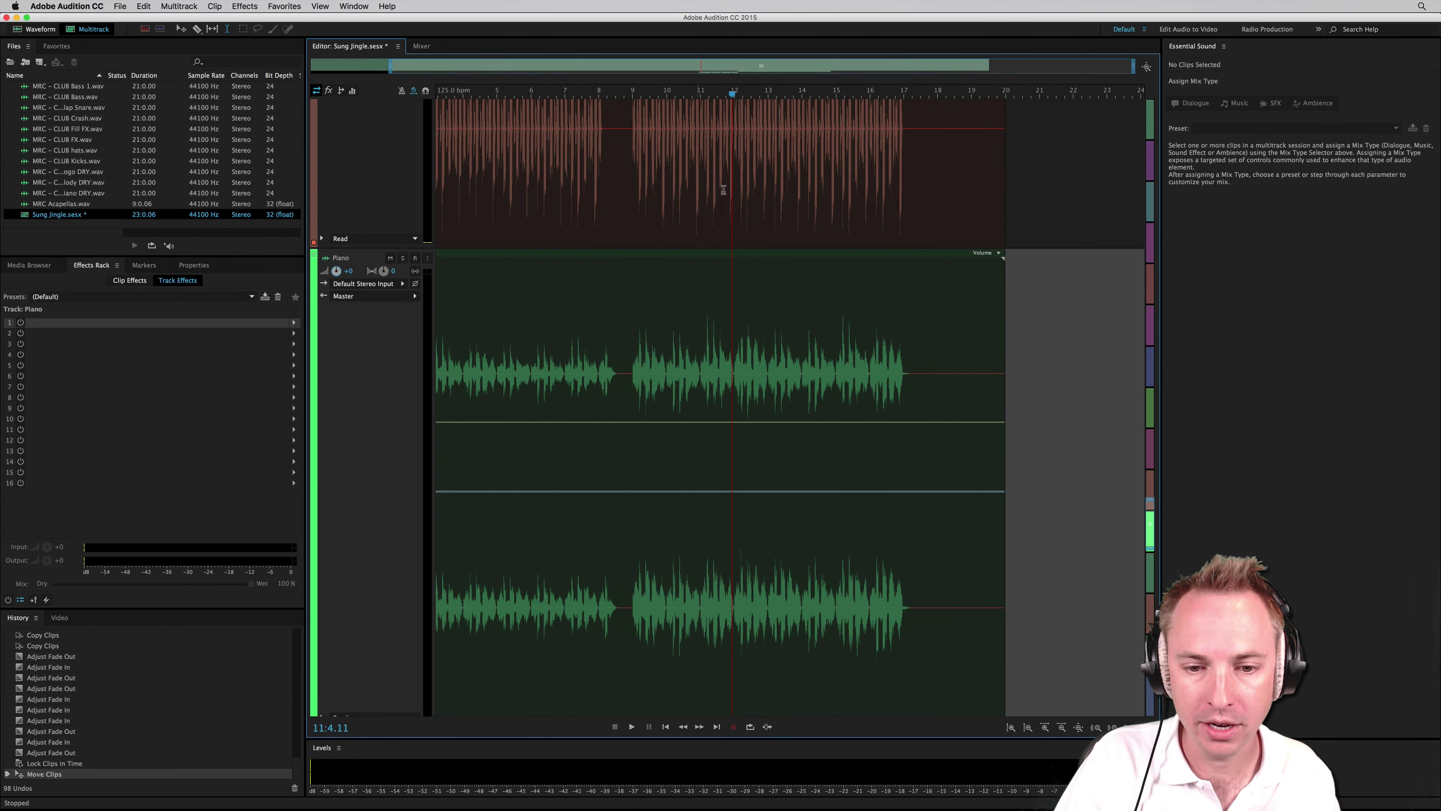
scroll(400, 336, down, 10)
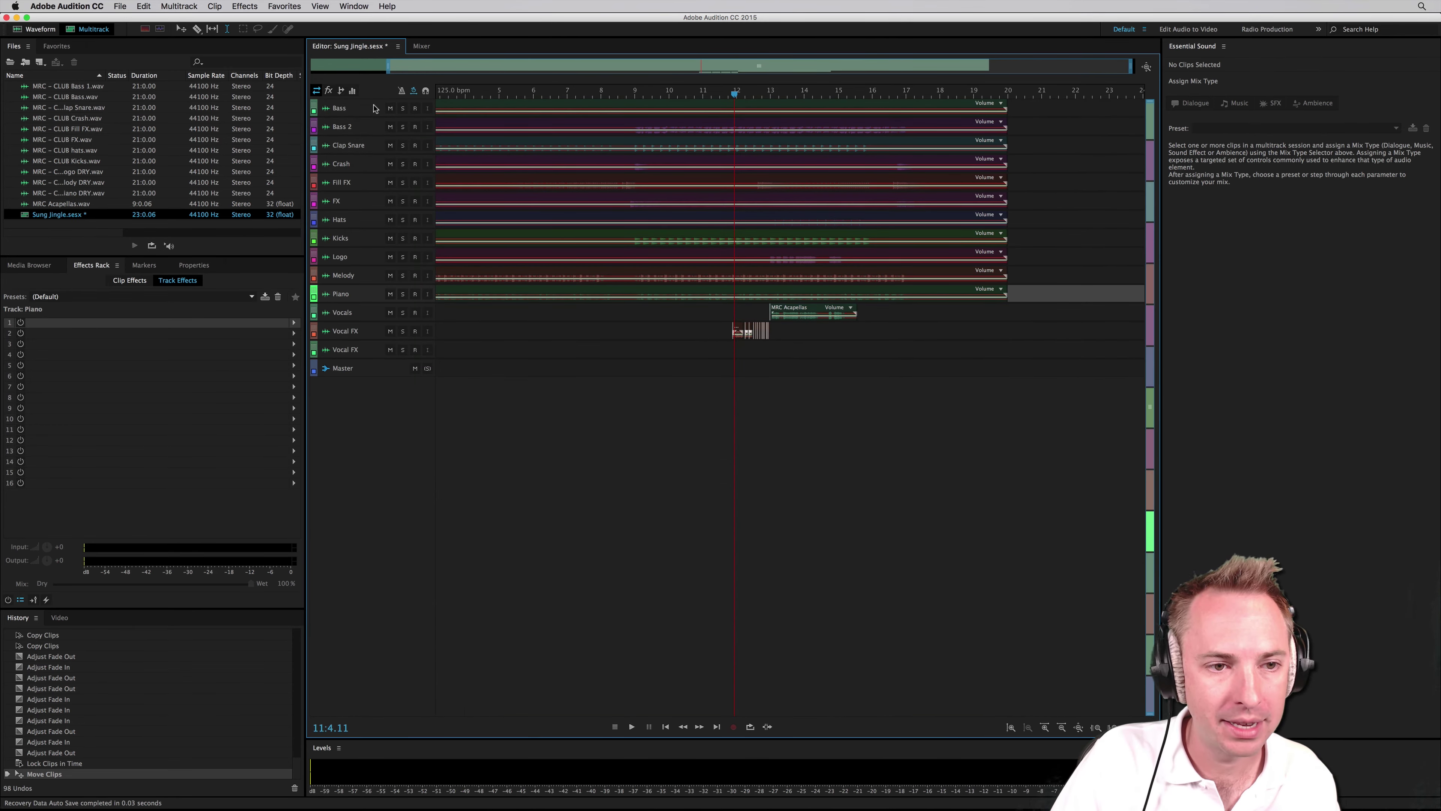
click(374, 108)
scroll(368, 109, up, 2)
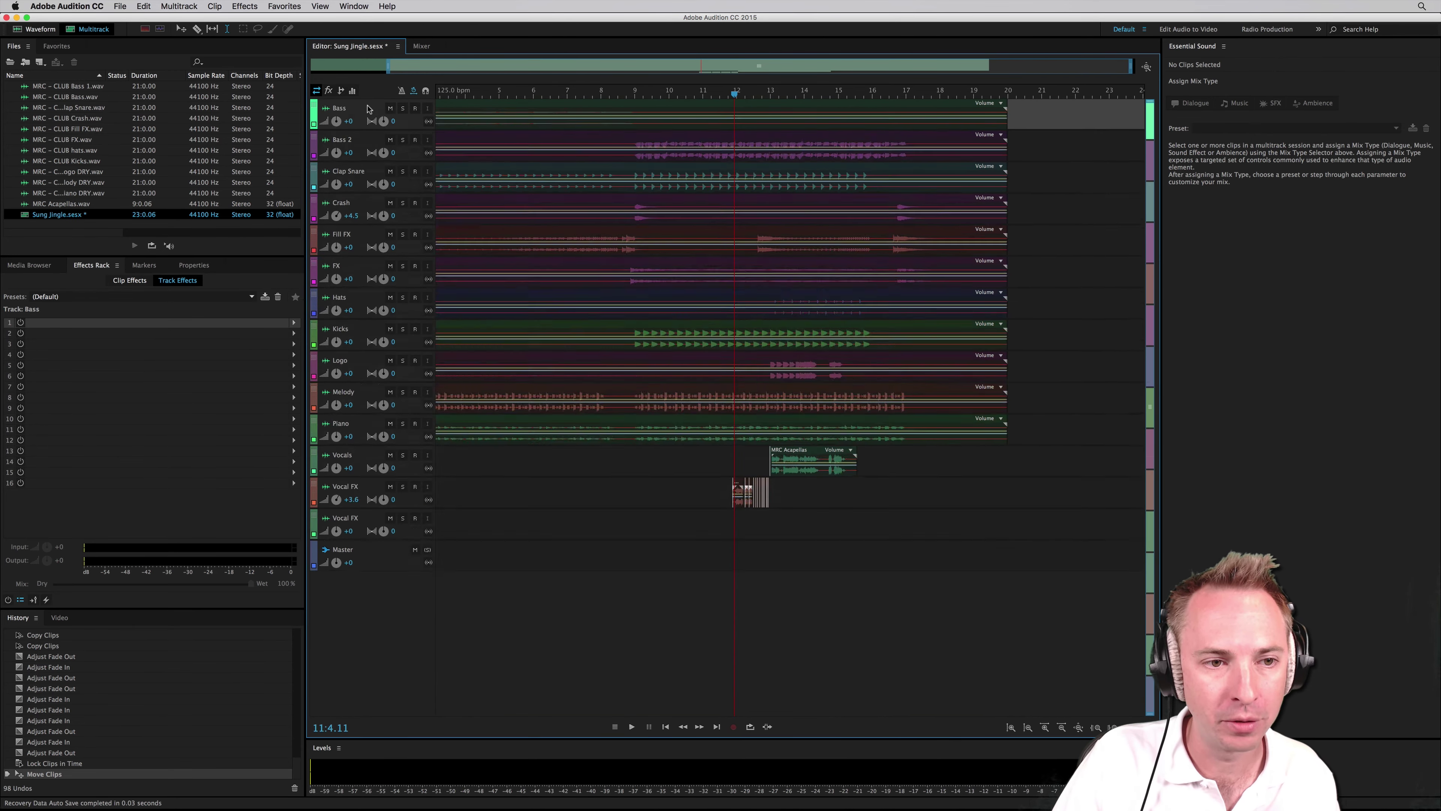
scroll(368, 109, down, 2)
scroll(369, 110, up, 4)
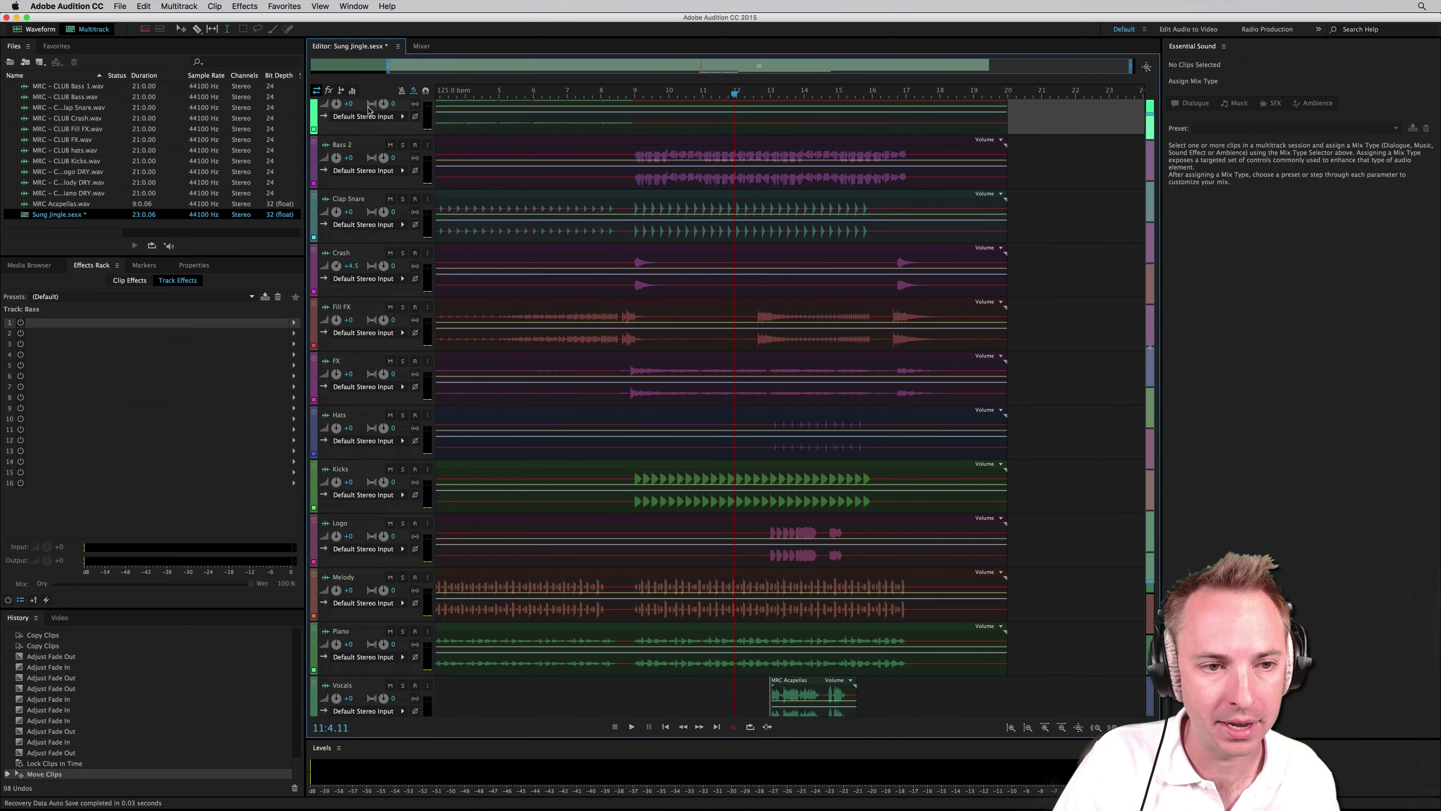